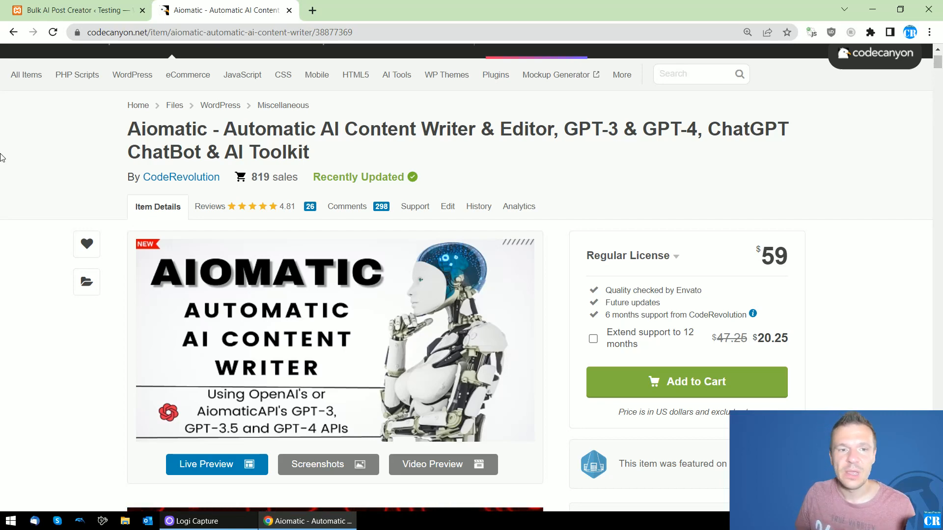
# Review the royalty free image search improvements listed in the version 1.5.1 changelog on the Aiomatic product page
pyautogui.moveTo(938, 65); pyautogui.dragTo(934, 428)
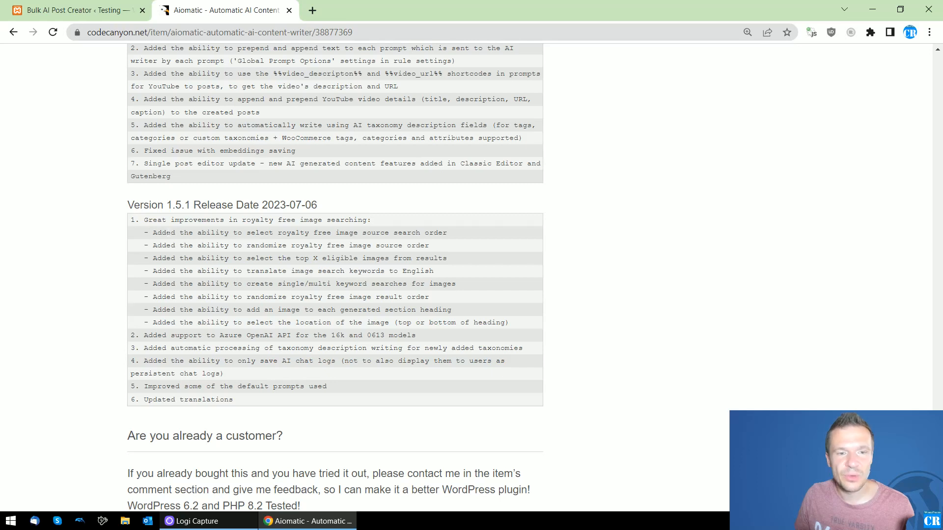
pyautogui.moveTo(149, 233); pyautogui.dragTo(454, 238)
pyautogui.moveTo(197, 245); pyautogui.dragTo(416, 336)
pyautogui.moveTo(146, 229); pyautogui.dragTo(426, 322)
pyautogui.click(249, 257)
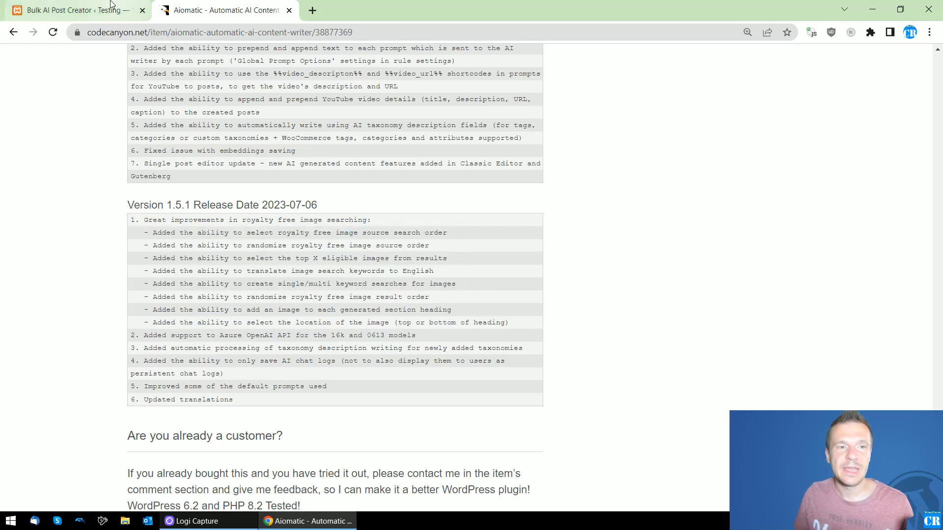
# Open the Testing site's front page and its London and wildlife posts in separate browser tabs, showing the London post
pyautogui.click(79, 9)
pyautogui.click(50, 77)
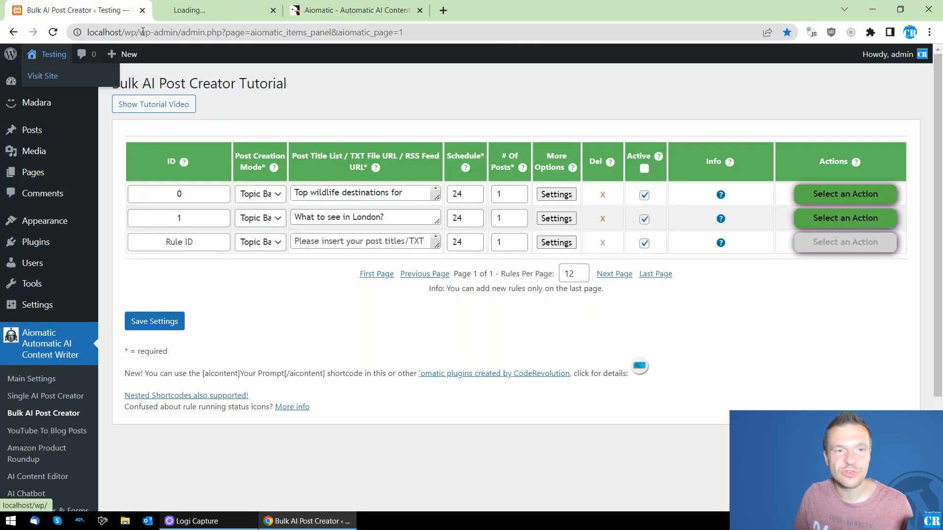
pyautogui.middleClick(301, 205)
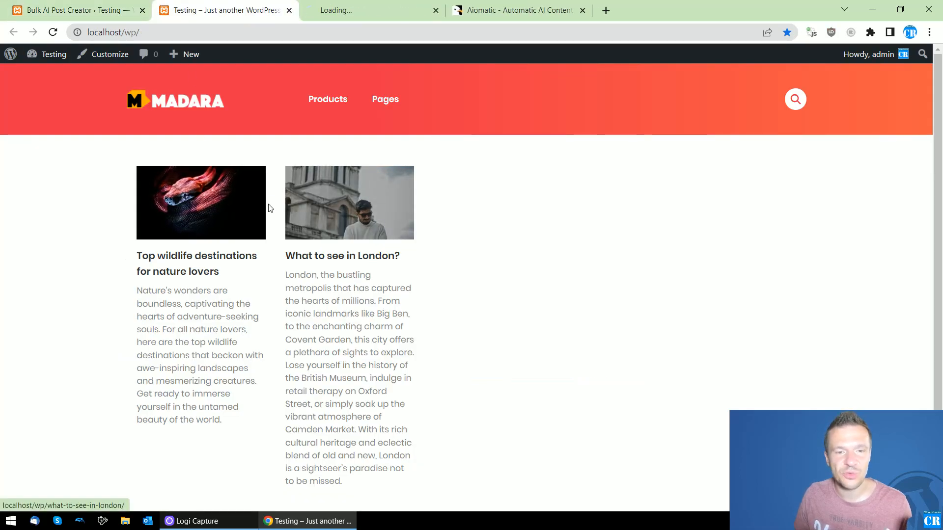
pyautogui.middleClick(202, 216)
pyautogui.hotkey('ctrl', 'Tab')
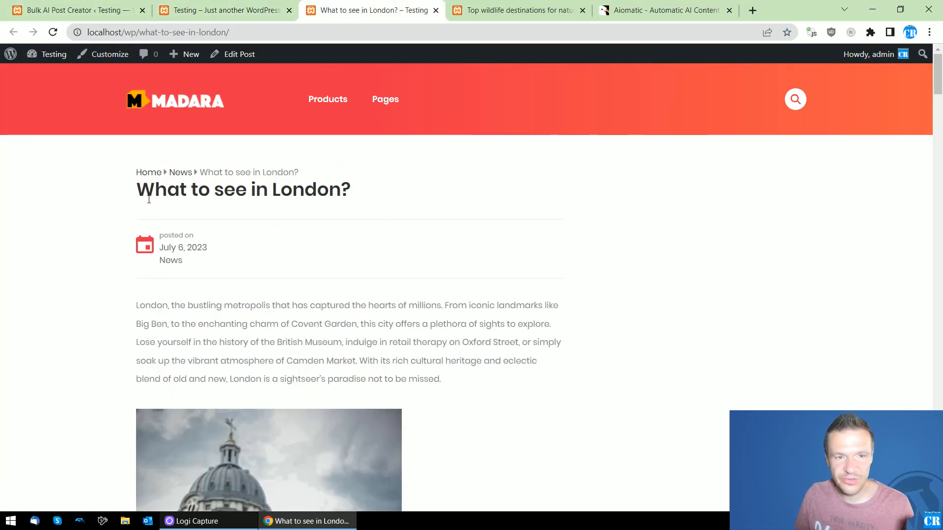
# Examine the London post's opening image and compare the Buckingham Palace heading with the image above it
pyautogui.scroll(-10, 340, 193)
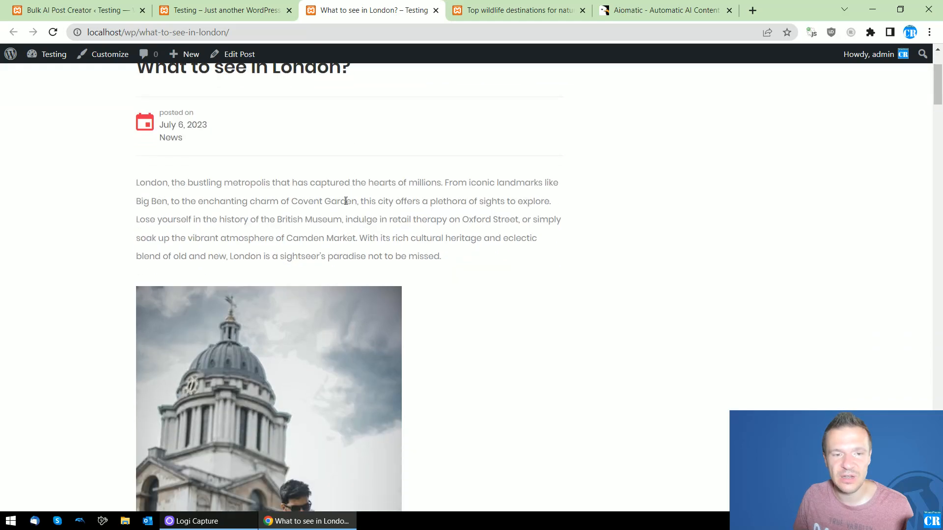
pyautogui.scroll(4, 314, 172)
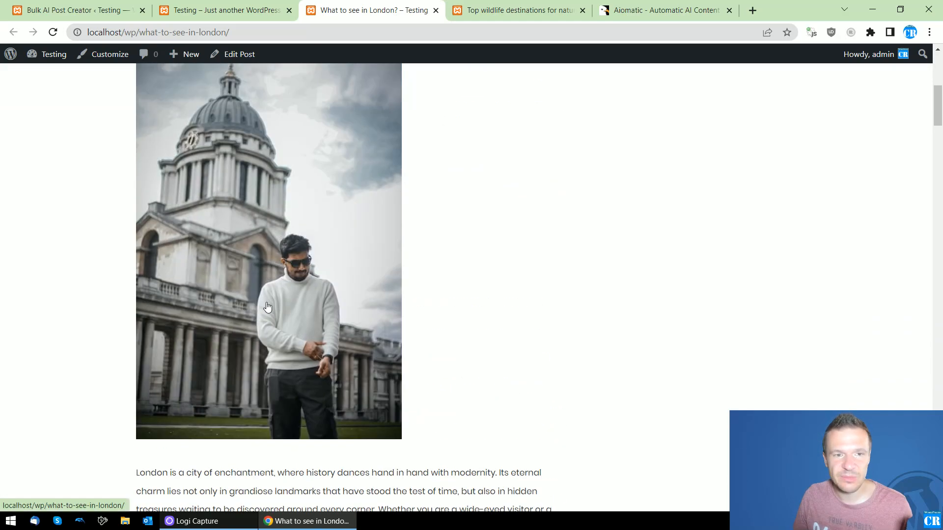
pyautogui.scroll(-14, 224, 259)
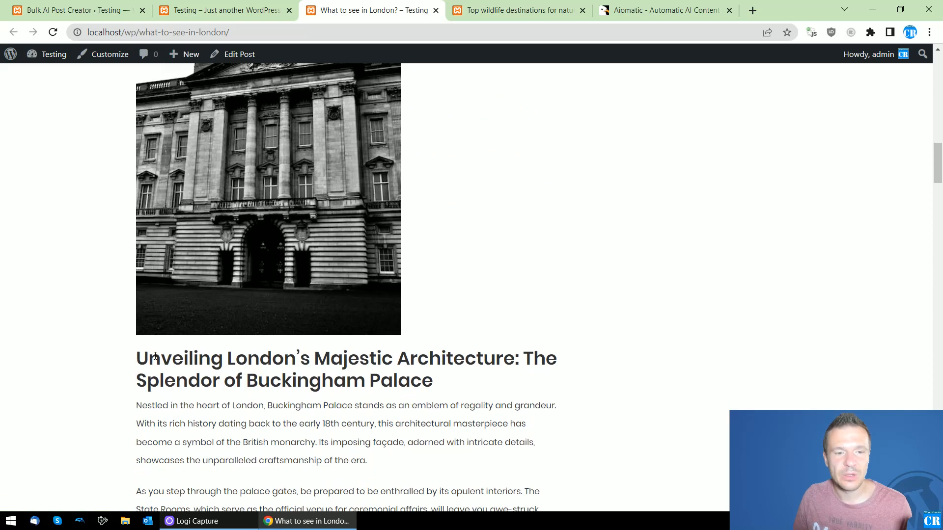
pyautogui.moveTo(155, 357); pyautogui.dragTo(521, 349)
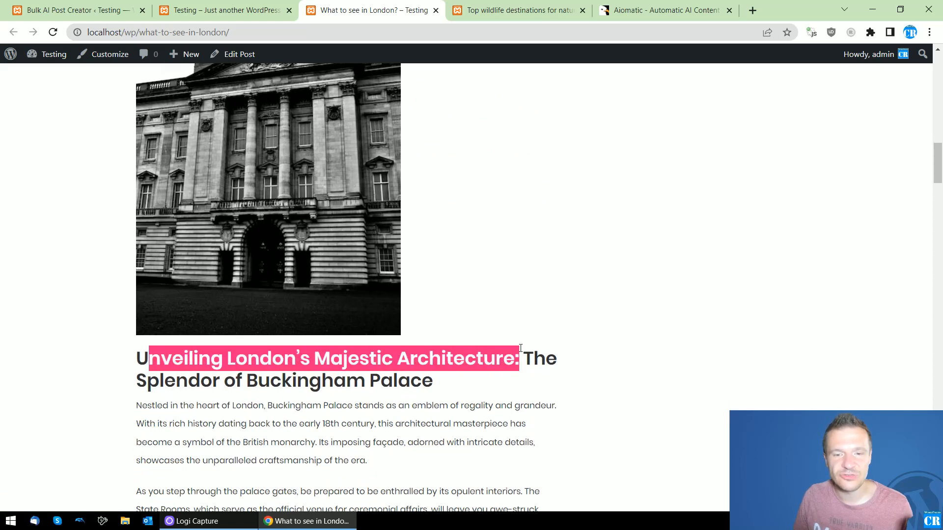
pyautogui.moveTo(136, 381); pyautogui.dragTo(442, 381)
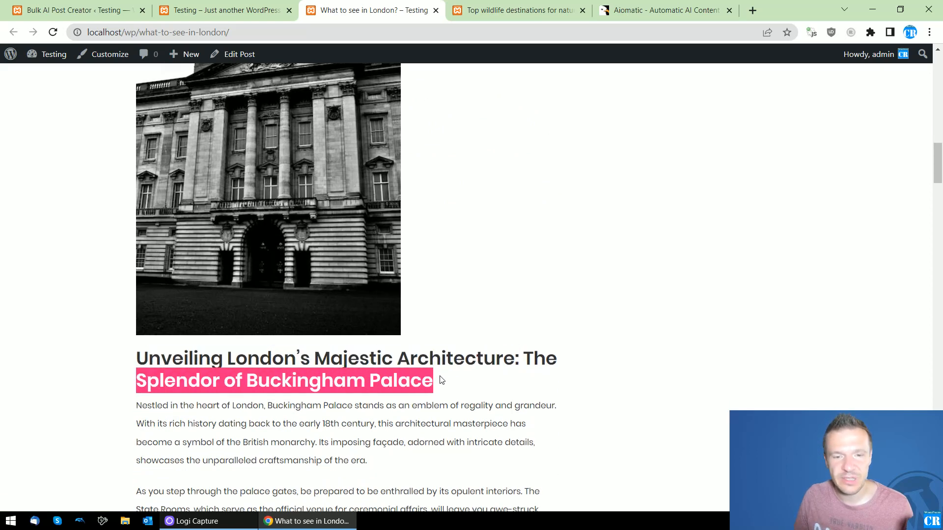
pyautogui.scroll(3, 323, 162)
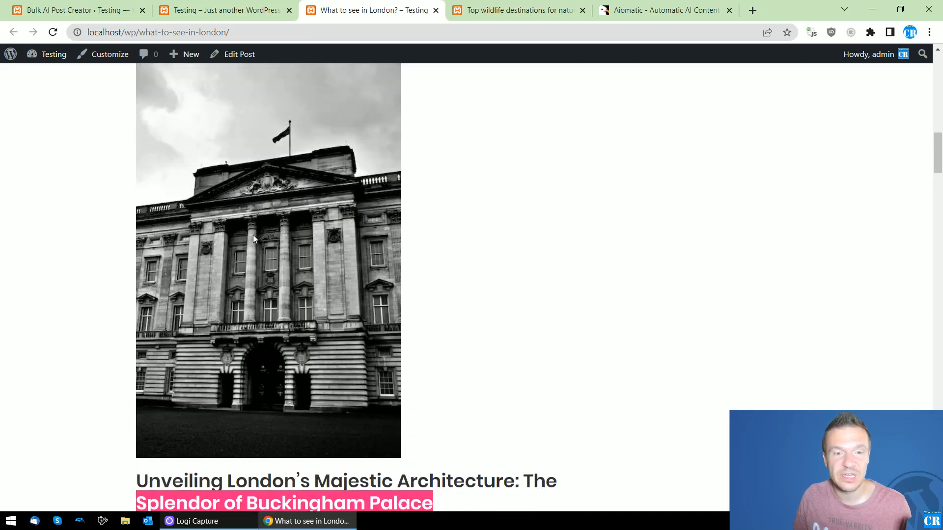
# Compare the Tower of London, Royal Botanic Gardens and National Gallery headings with their section images
pyautogui.scroll(-20, 253, 239)
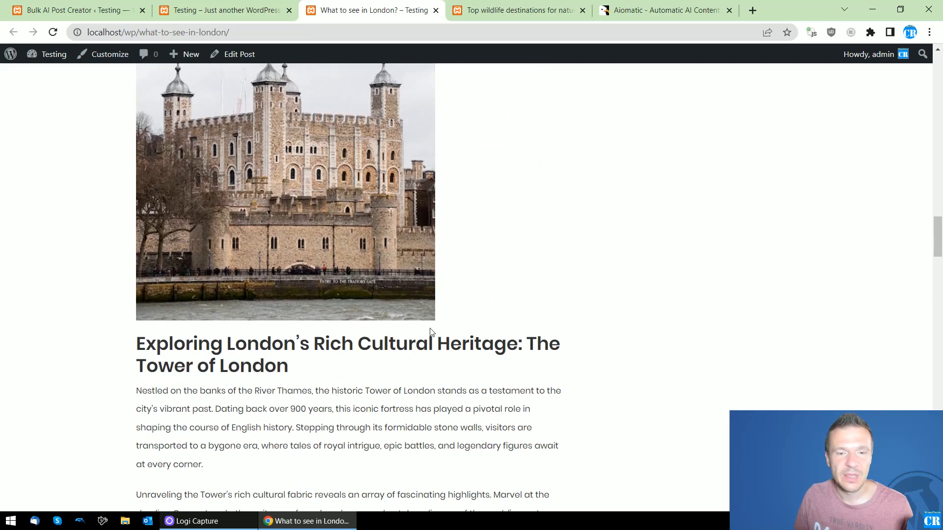
pyautogui.moveTo(138, 366); pyautogui.dragTo(315, 378)
pyautogui.scroll(3, 327, 139)
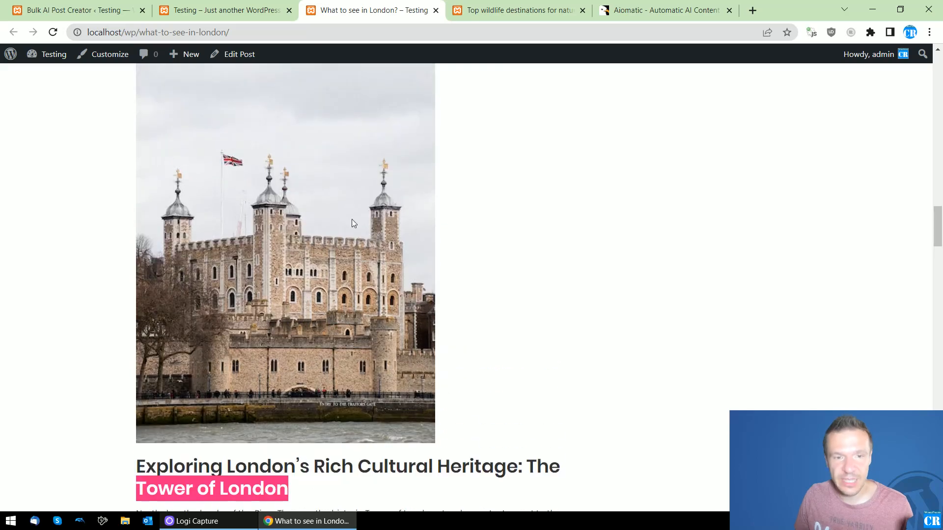
pyautogui.scroll(-15, 352, 219)
pyautogui.scroll(1, 273, 327)
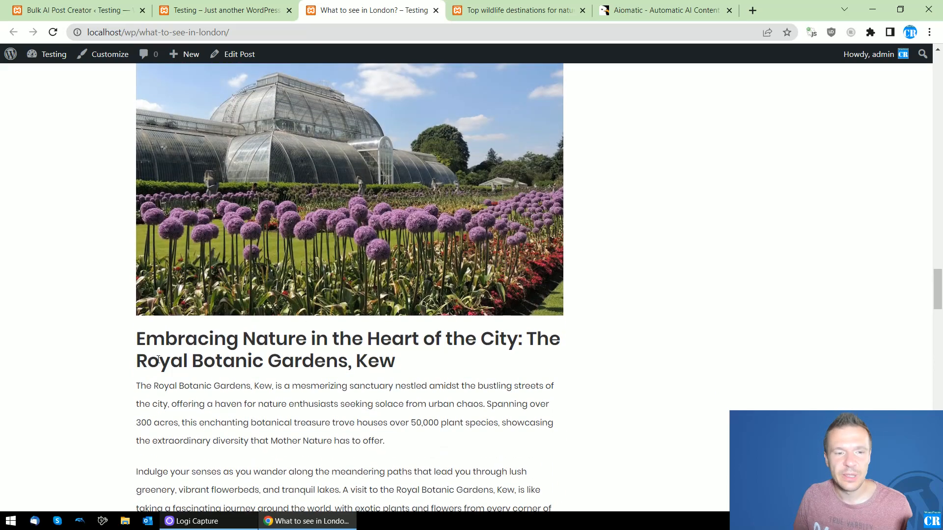
pyautogui.scroll(-15, 474, 193)
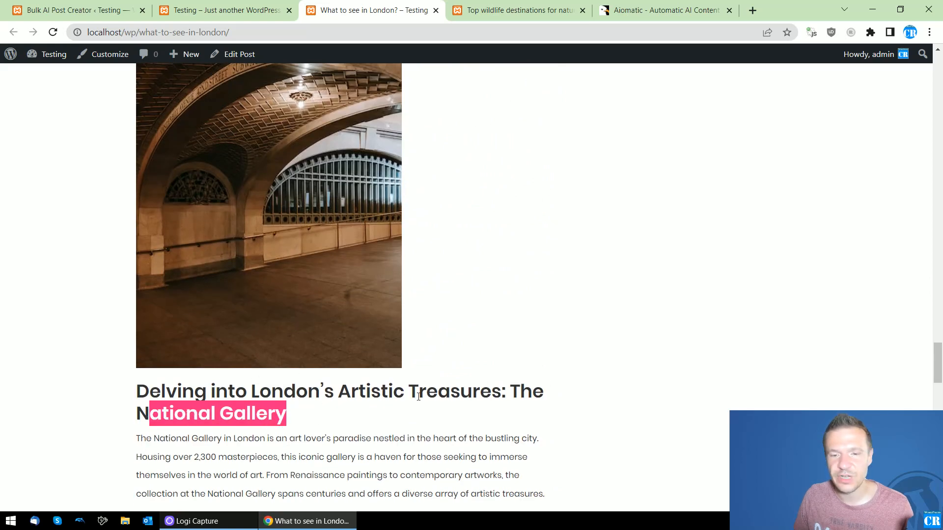
pyautogui.scroll(1, 198, 417)
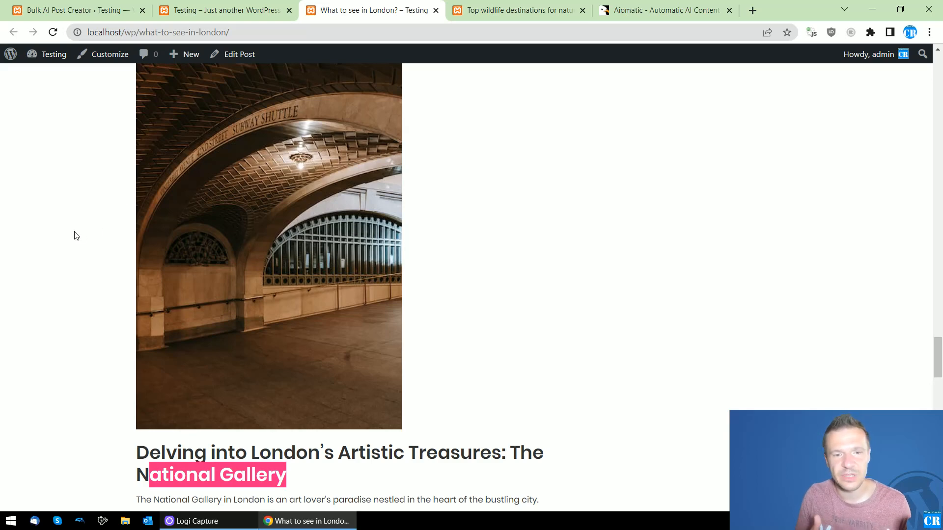
pyautogui.click(461, 203)
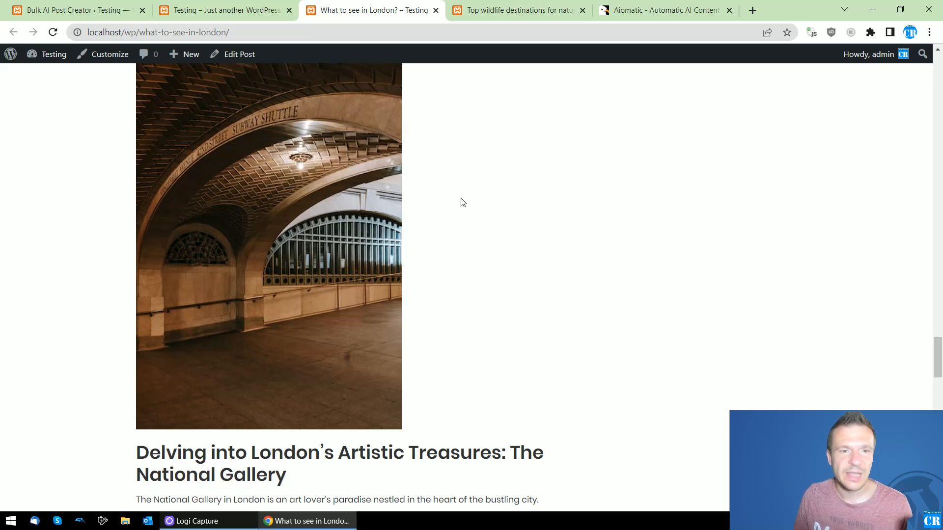
pyautogui.scroll(-5, 359, 207)
pyautogui.scroll(5, 422, 251)
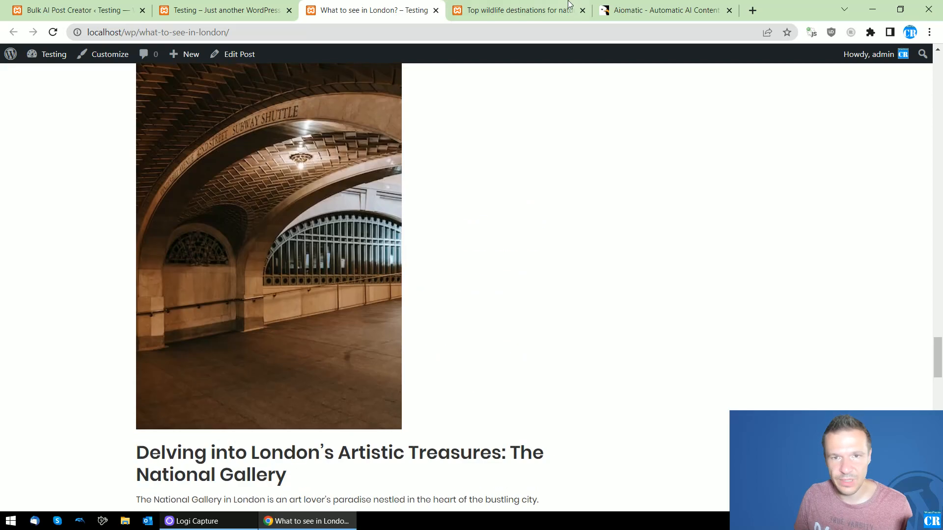
# Switch to the wildlife destinations post and compare the Serengeti National Park heading with its image
pyautogui.click(515, 10)
pyautogui.scroll(-2, 206, 252)
pyautogui.scroll(1, 169, 142)
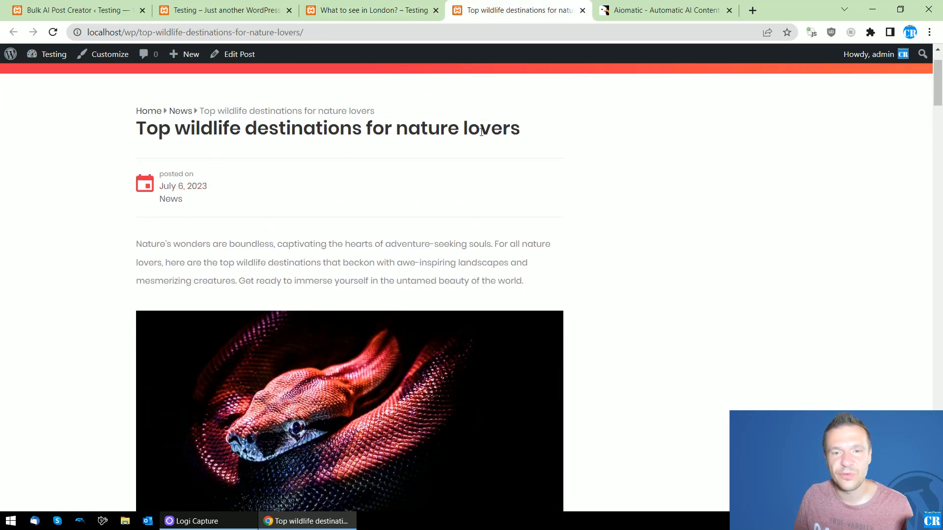
pyautogui.scroll(-12, 465, 147)
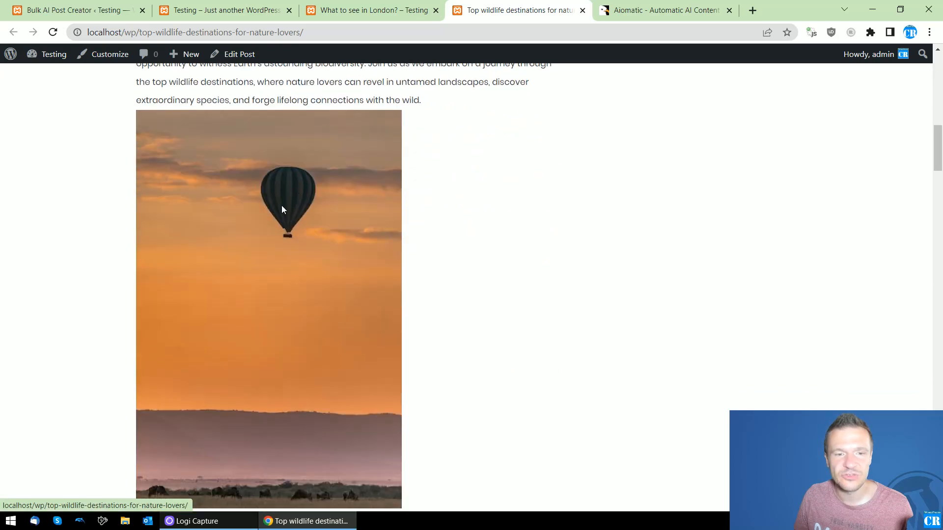
pyautogui.scroll(-4, 282, 206)
pyautogui.moveTo(155, 348); pyautogui.dragTo(355, 348)
pyautogui.scroll(1, 231, 361)
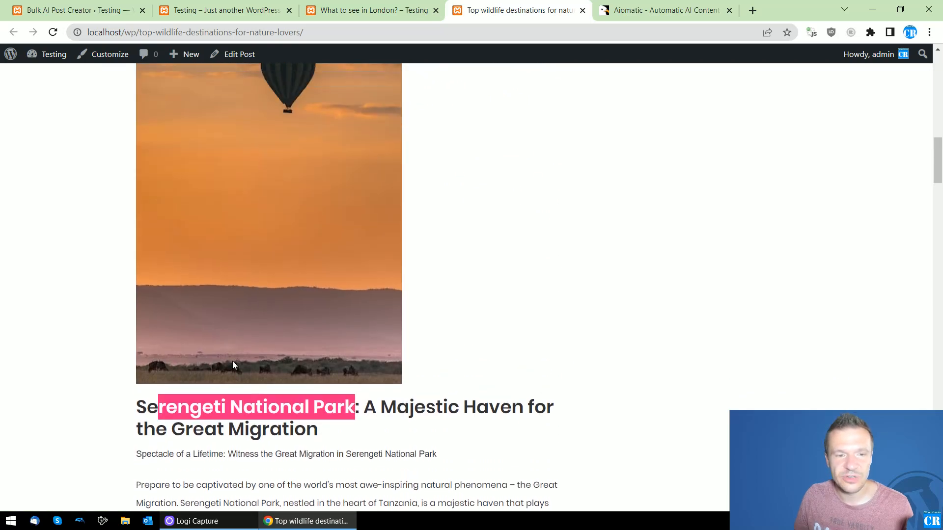
pyautogui.scroll(2, 281, 286)
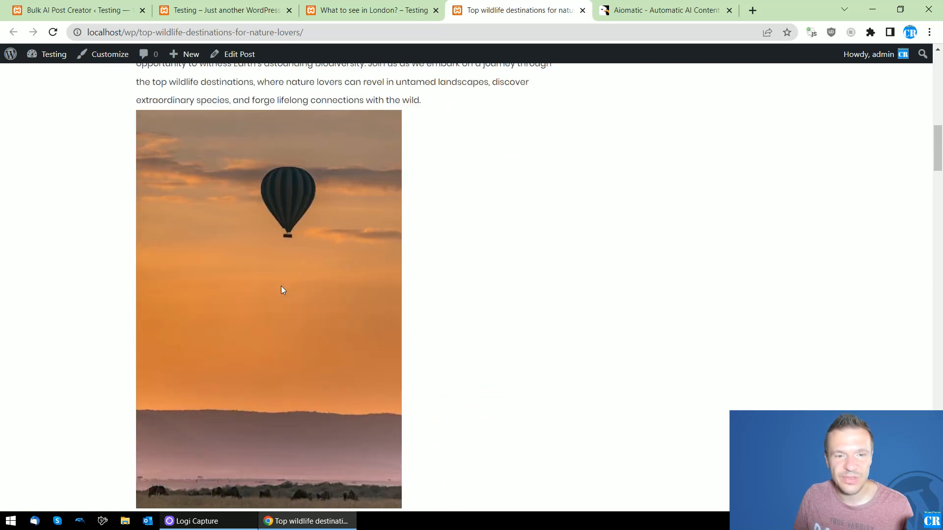
pyautogui.scroll(-4, 319, 293)
pyautogui.scroll(2, 315, 275)
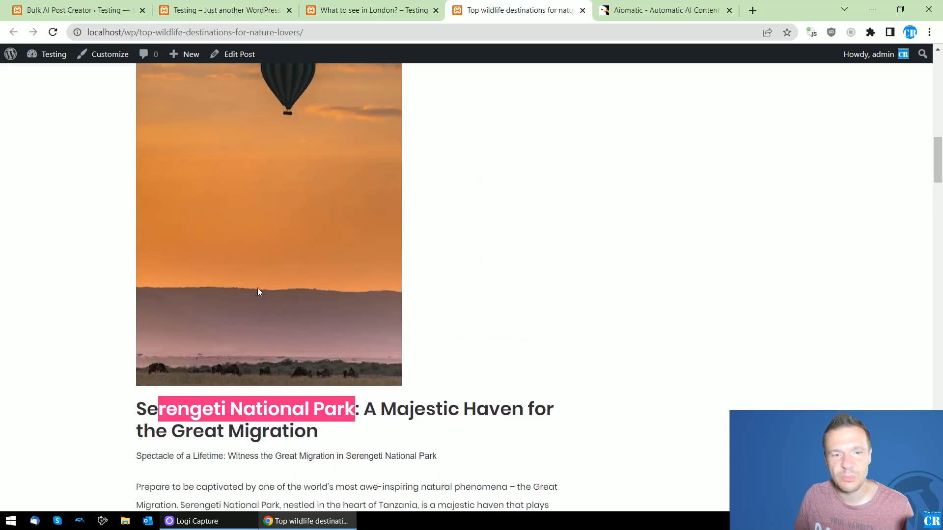
# Examine how the images match the remaining wildlife section headings, from Yellowstone National Park to Masai Mara National Reserve
pyautogui.scroll(-15, 251, 289)
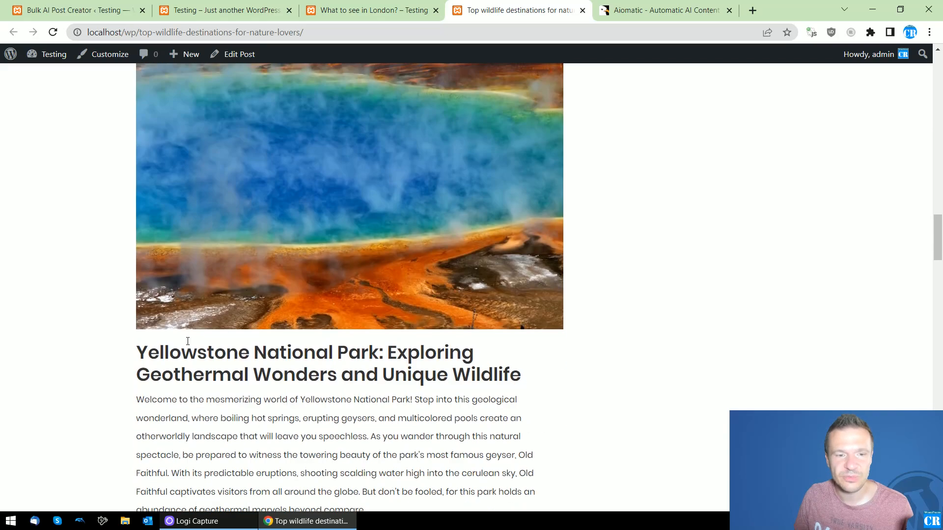
pyautogui.moveTo(148, 353); pyautogui.dragTo(369, 352)
pyautogui.scroll(2, 421, 110)
pyautogui.scroll(-18, 251, 296)
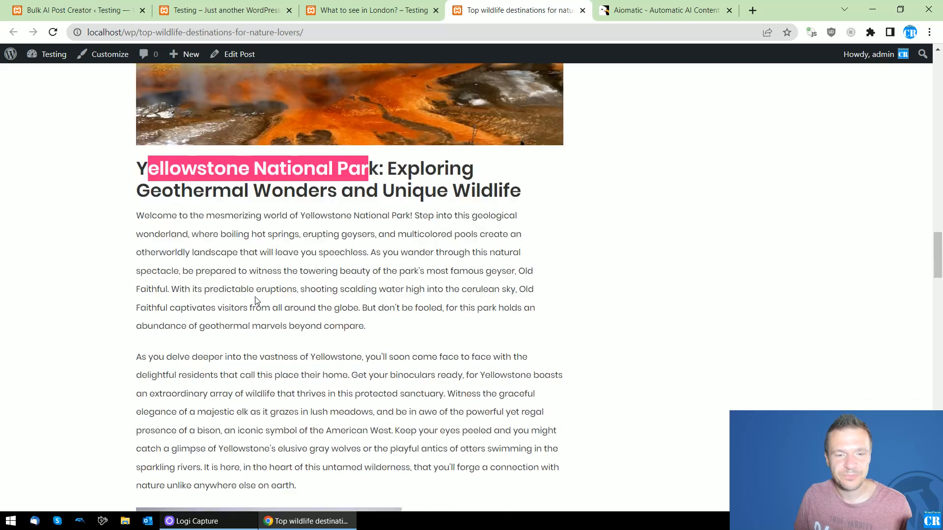
pyautogui.moveTo(138, 377); pyautogui.dragTo(309, 377)
pyautogui.scroll(2, 275, 221)
pyautogui.scroll(-4, 288, 280)
pyautogui.scroll(-12, 278, 282)
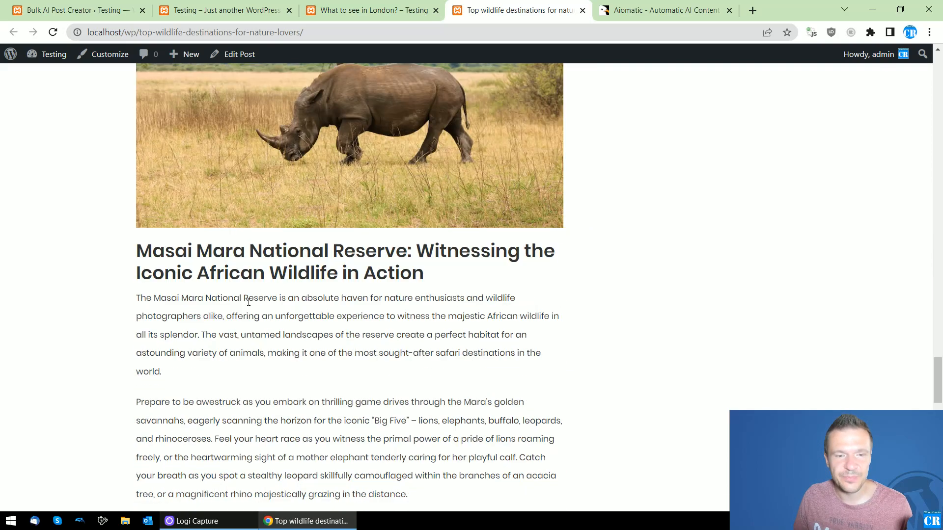
pyautogui.moveTo(143, 251); pyautogui.dragTo(407, 252)
pyautogui.scroll(5, 382, 285)
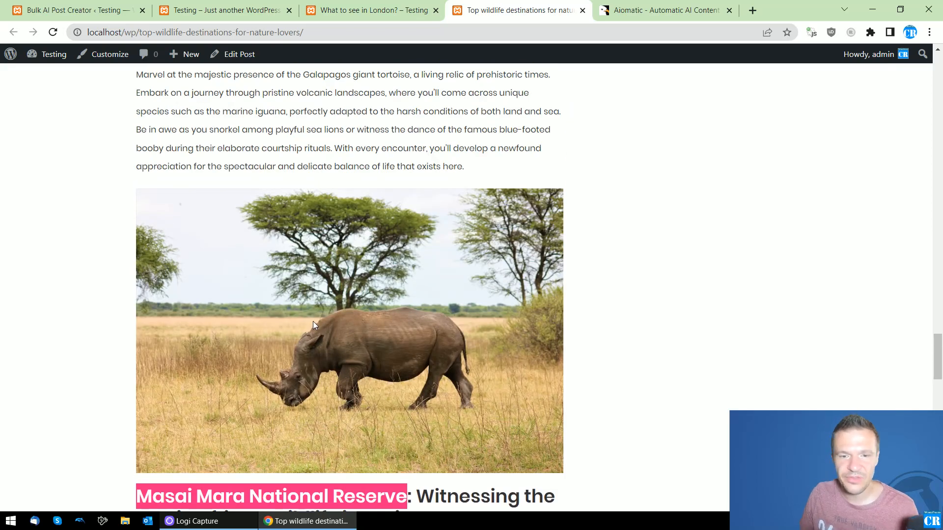
pyautogui.scroll(-1, 343, 342)
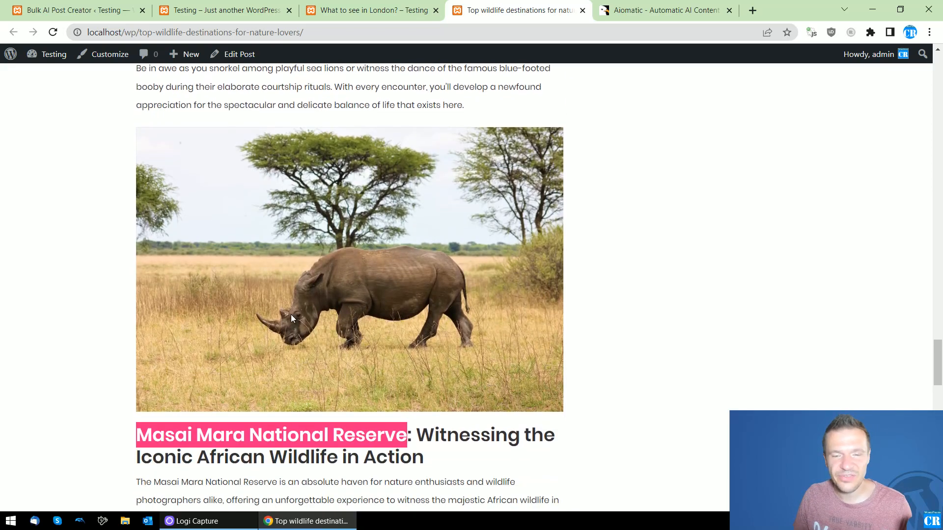
pyautogui.scroll(-8, 463, 309)
pyautogui.scroll(9, 429, 290)
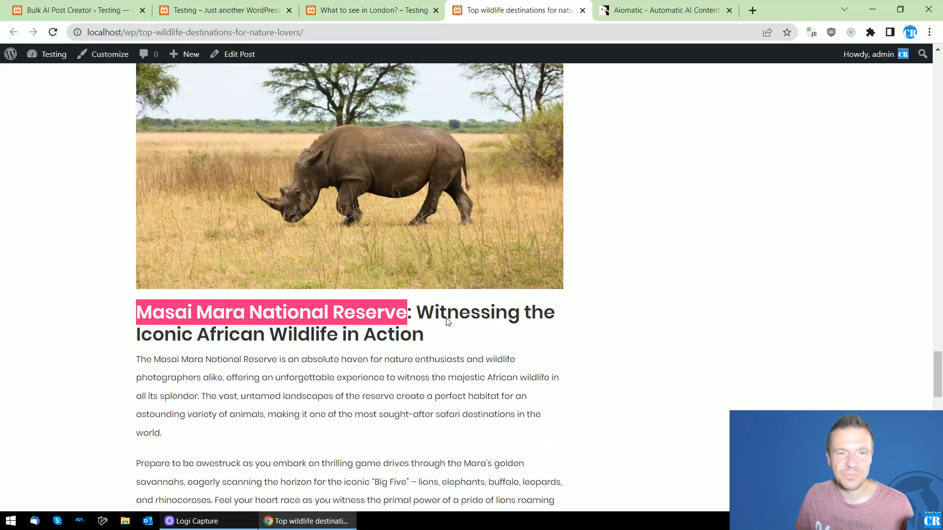
pyautogui.click(319, 90)
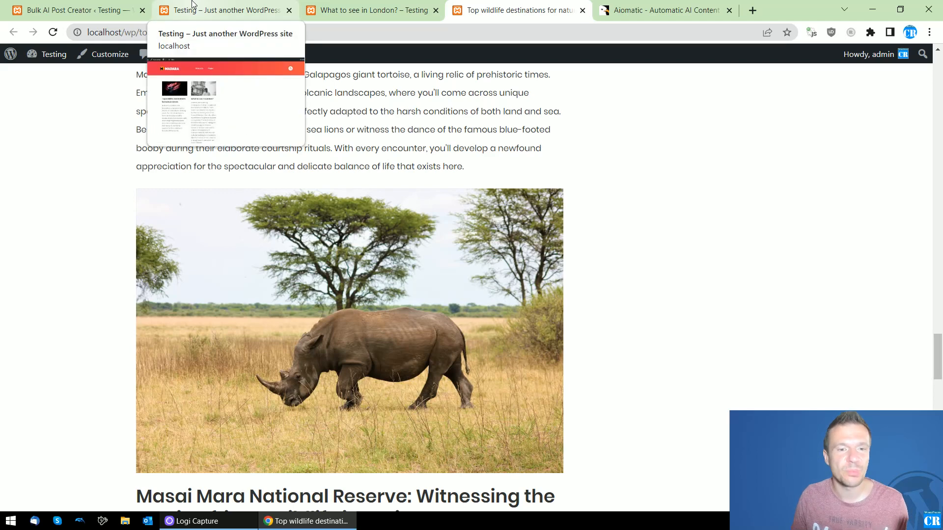
# Return to the Bulk AI Post Creator rules and enter "What to do in Barcelona?" as the new rule's post title
pyautogui.click(192, 4)
pyautogui.click(74, 10)
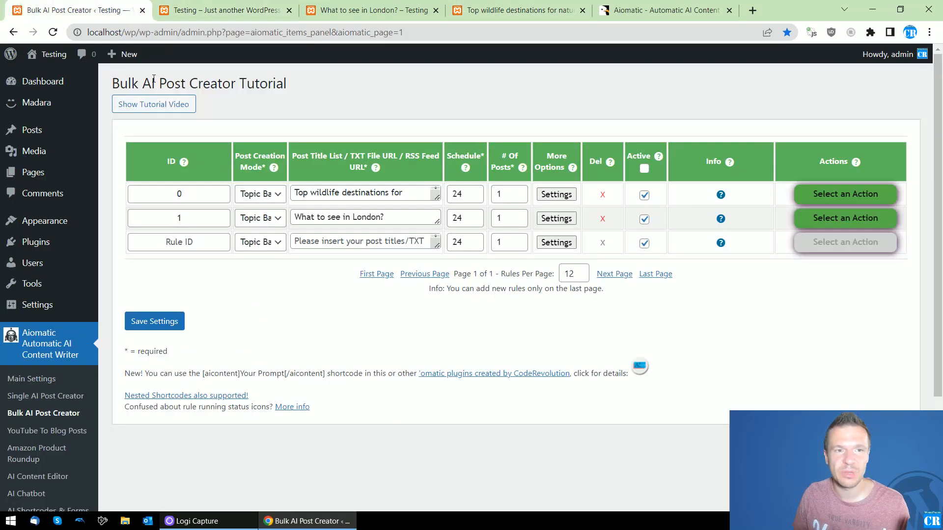
pyautogui.click(317, 244)
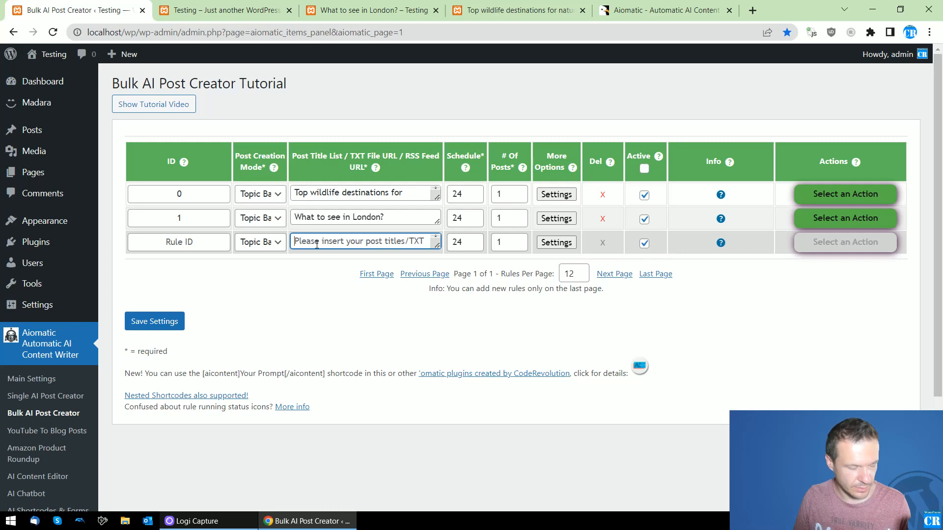
pyautogui.write('What to do in b')
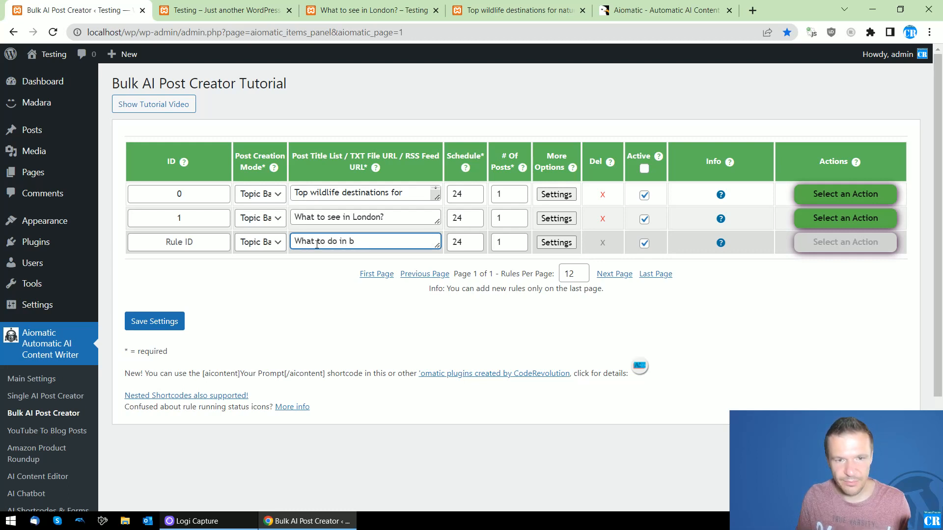
pyautogui.write('arcelon')
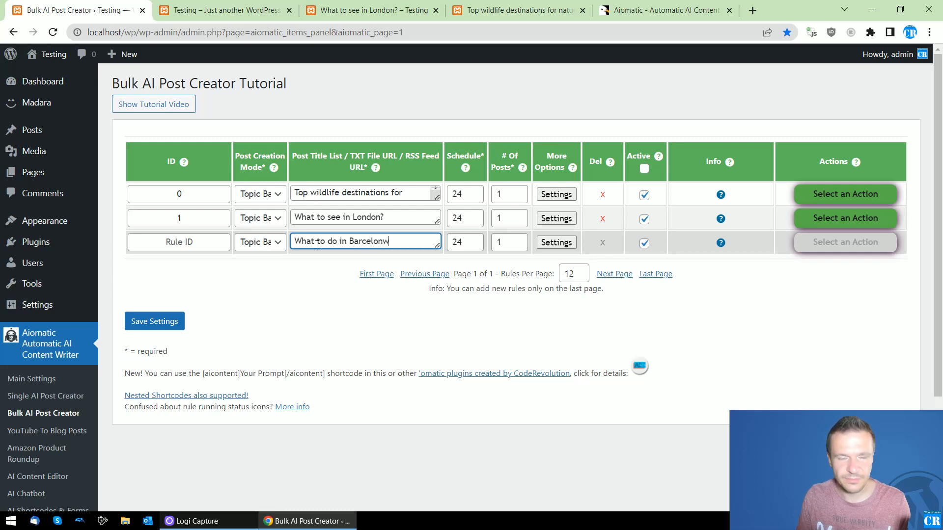
pyautogui.write('a?')
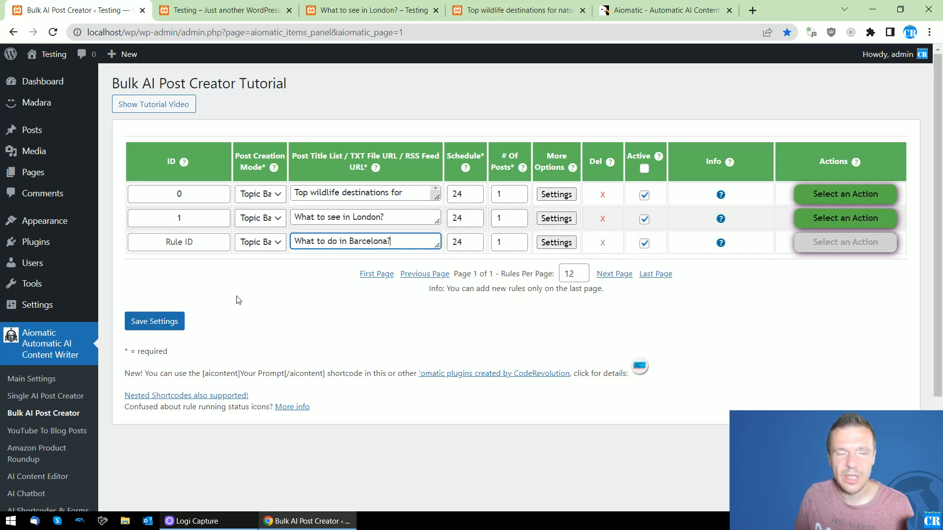
# Save the rules and run the new "What to do in Barcelona?" rule immediately
pyautogui.click(155, 321)
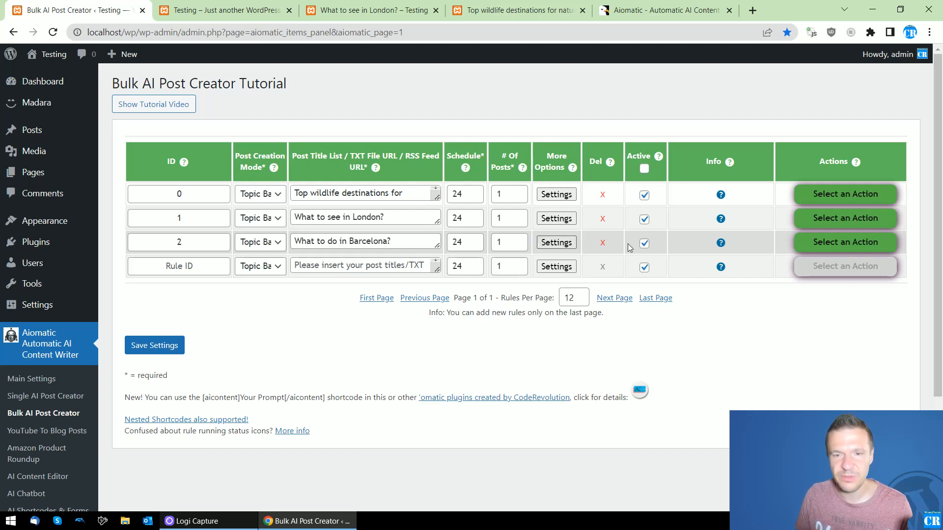
pyautogui.click(807, 248)
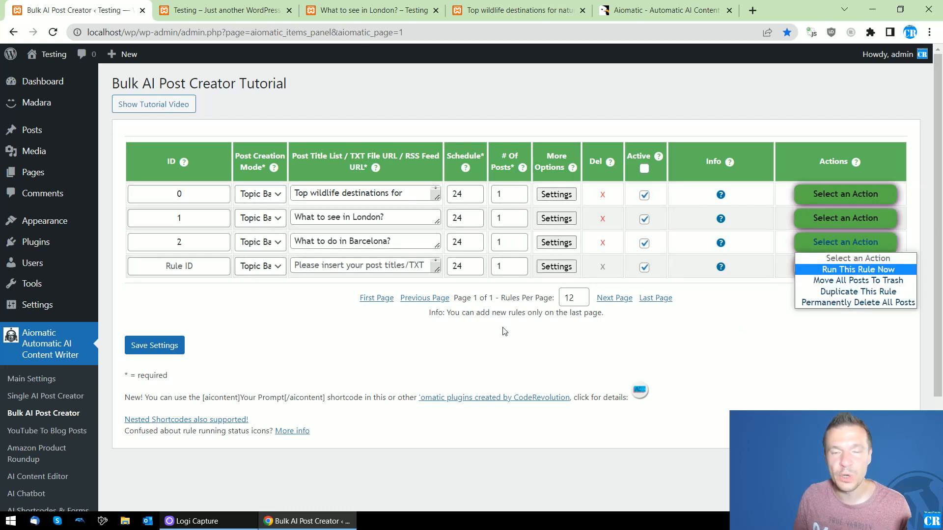
pyautogui.click(853, 269)
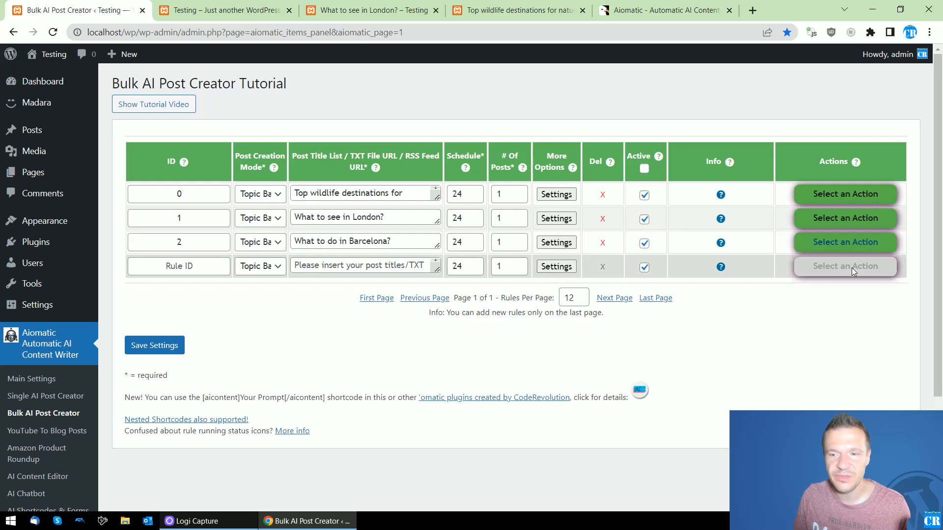
pyautogui.press('Return')
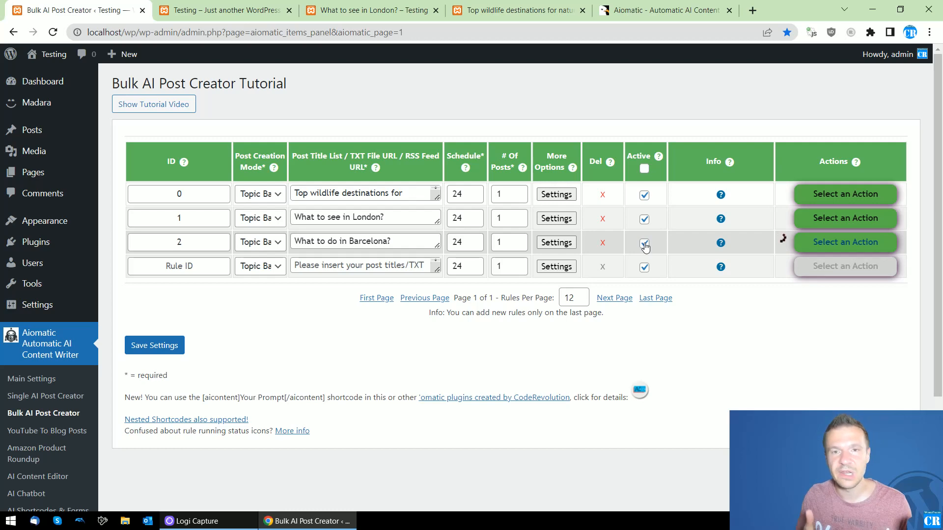
# Open the Barcelona rule's advanced settings and highlight the Add An Image To Each Heading Of The Article option
pyautogui.click(551, 242)
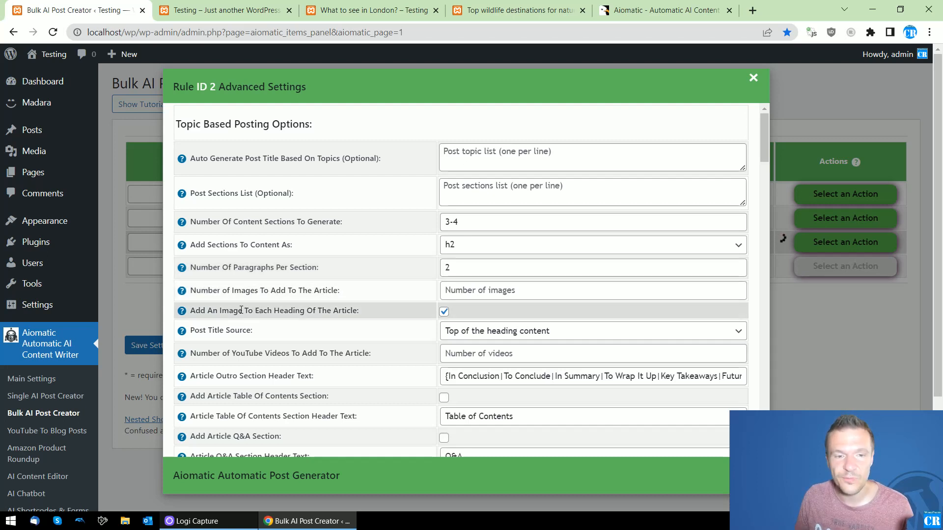
pyautogui.moveTo(190, 311); pyautogui.dragTo(357, 312)
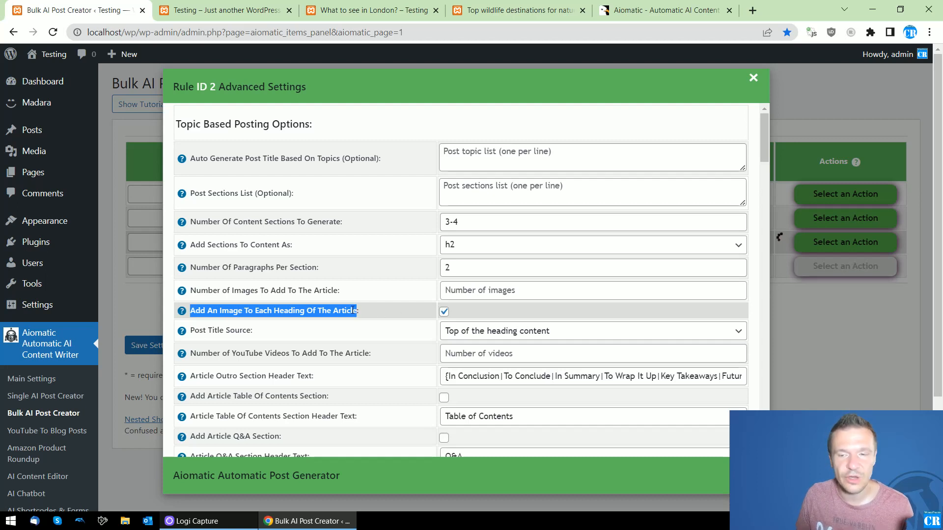
# Switch to the London post and compare the Buckingham Palace and Tower of London headings with their images
pyautogui.click(326, 8)
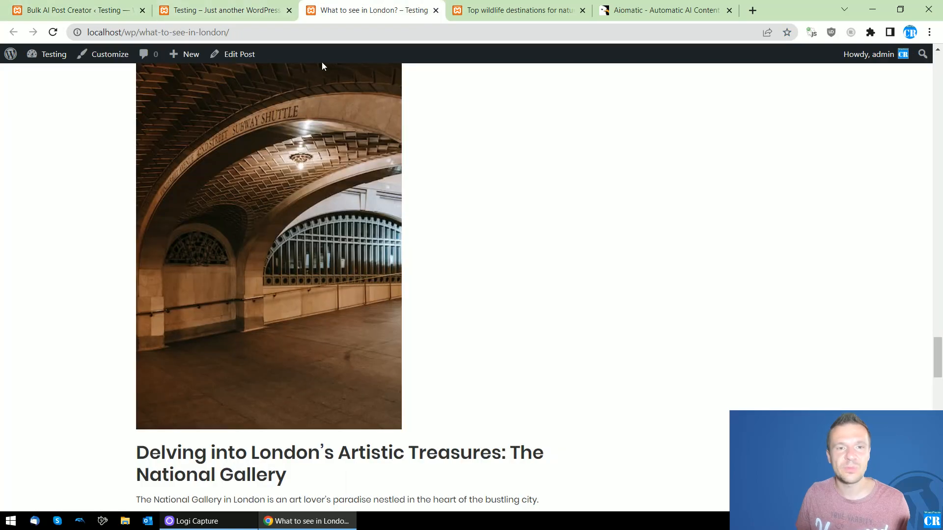
pyautogui.scroll(5, 915, 331)
pyautogui.scroll(20, 308, 206)
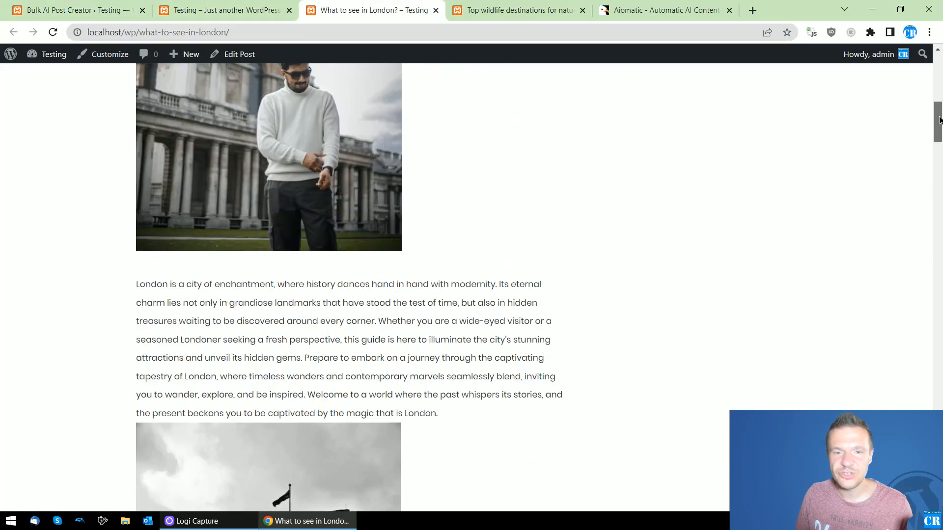
pyautogui.scroll(-12, 317, 278)
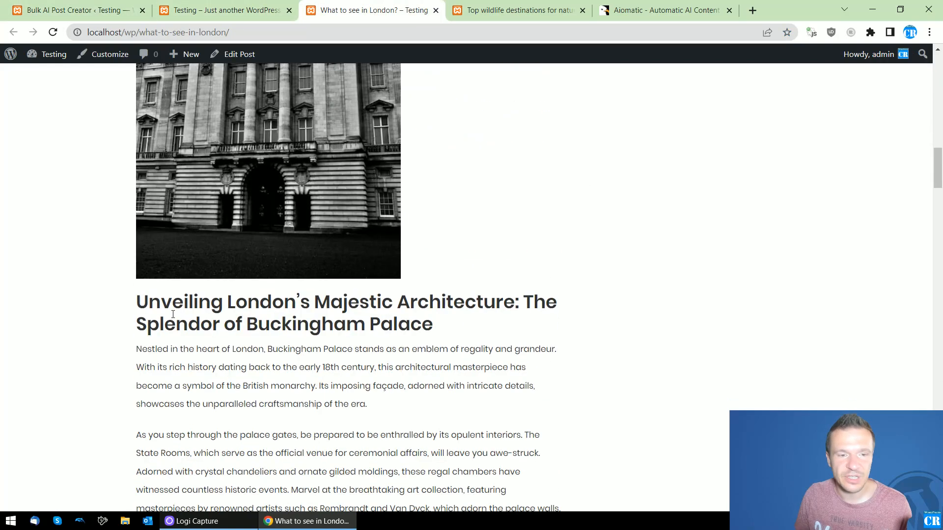
pyautogui.moveTo(137, 297); pyautogui.dragTo(498, 350)
pyautogui.scroll(3, 373, 313)
pyautogui.scroll(-15, 248, 213)
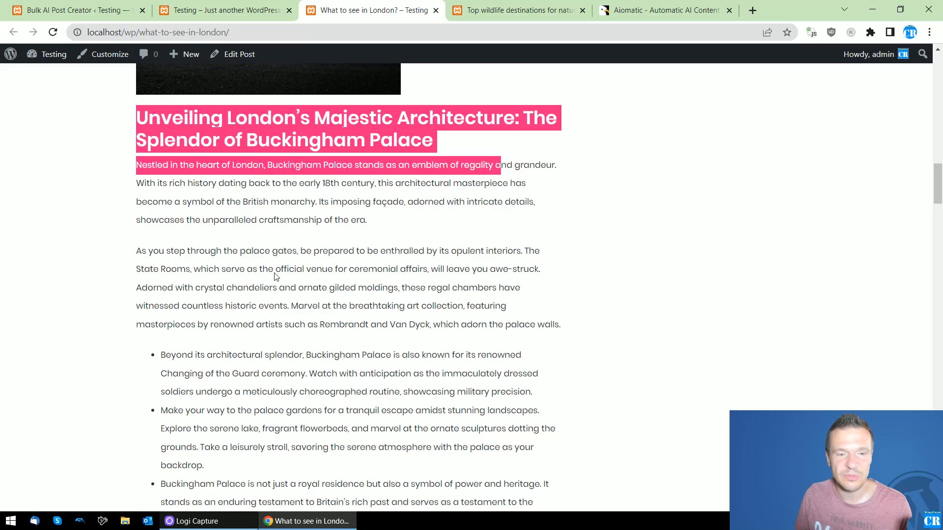
pyautogui.moveTo(174, 472); pyautogui.dragTo(312, 511)
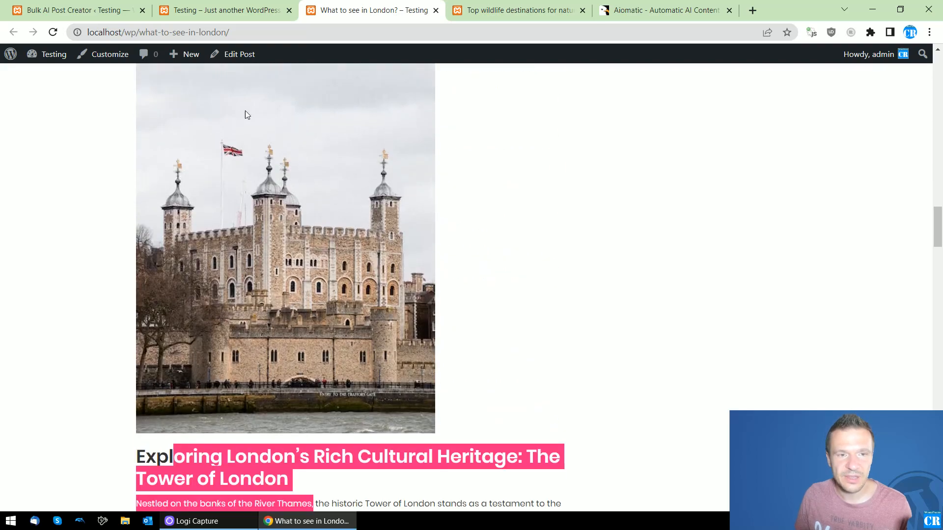
# Return to the Barcelona rule's advanced settings and set Number Of Content Sections To Generate to 3-5
pyautogui.click(73, 10)
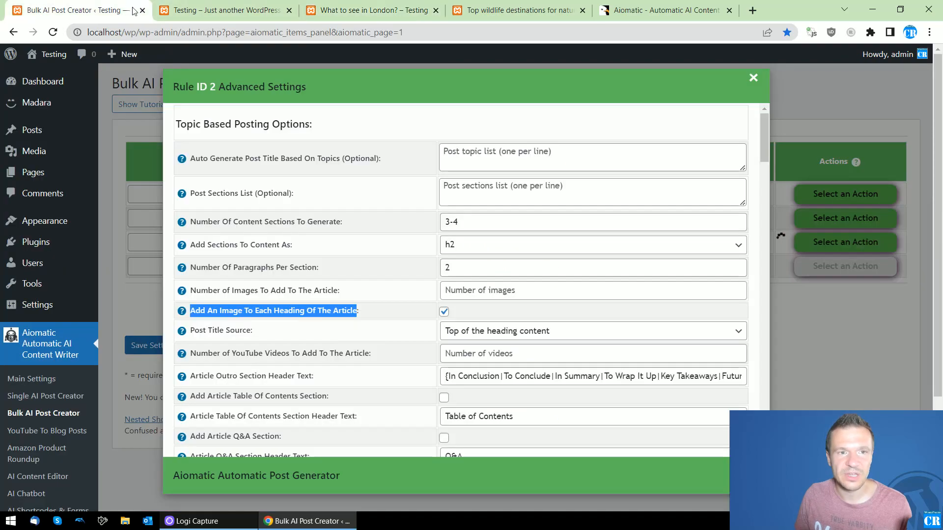
pyautogui.click(432, 310)
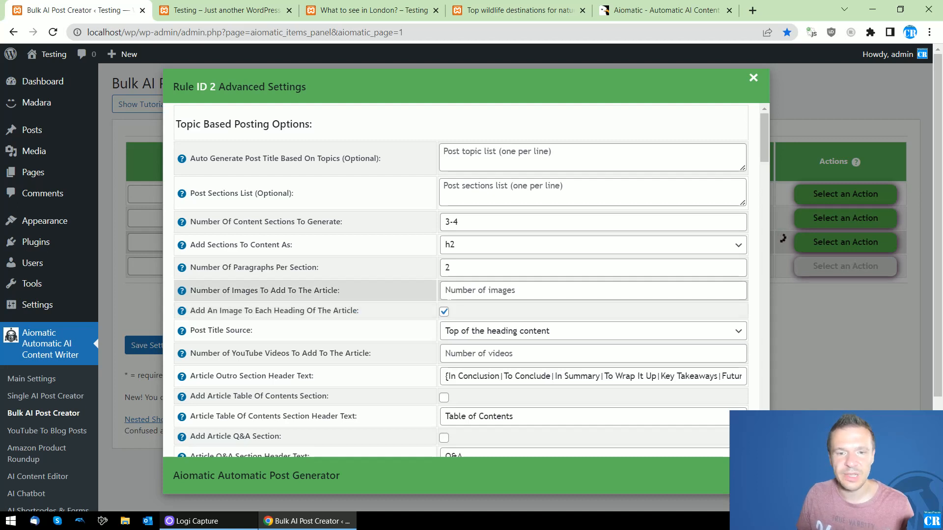
pyautogui.click(424, 290)
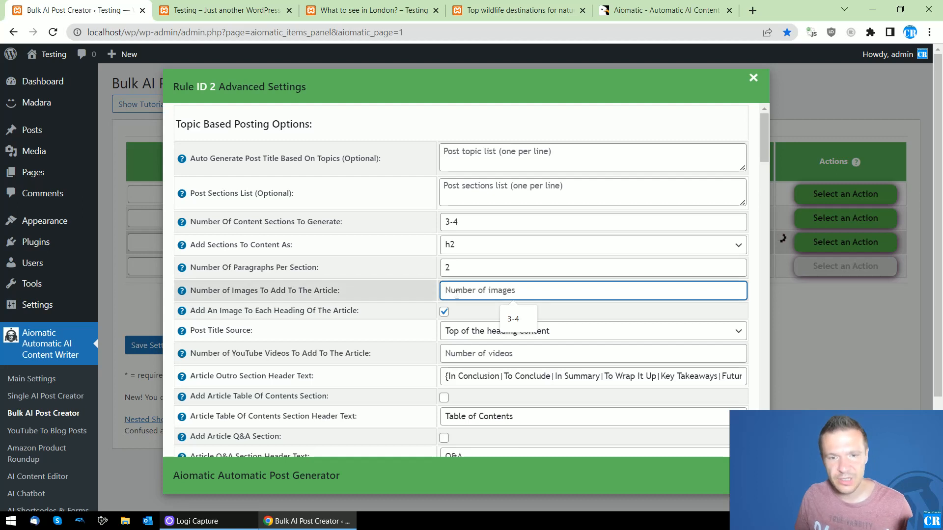
pyautogui.moveTo(460, 221); pyautogui.dragTo(438, 220)
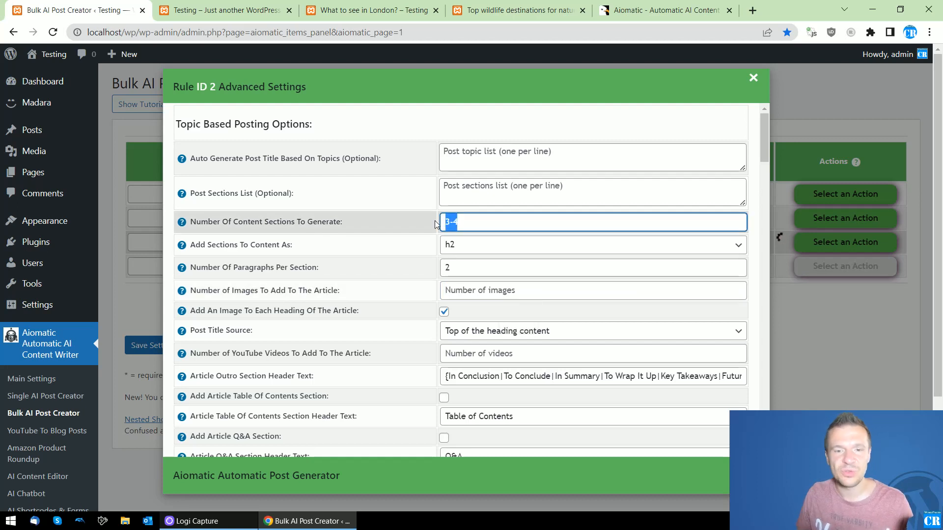
pyautogui.click(463, 219)
pyautogui.press('BackSpace')
pyautogui.write('5')
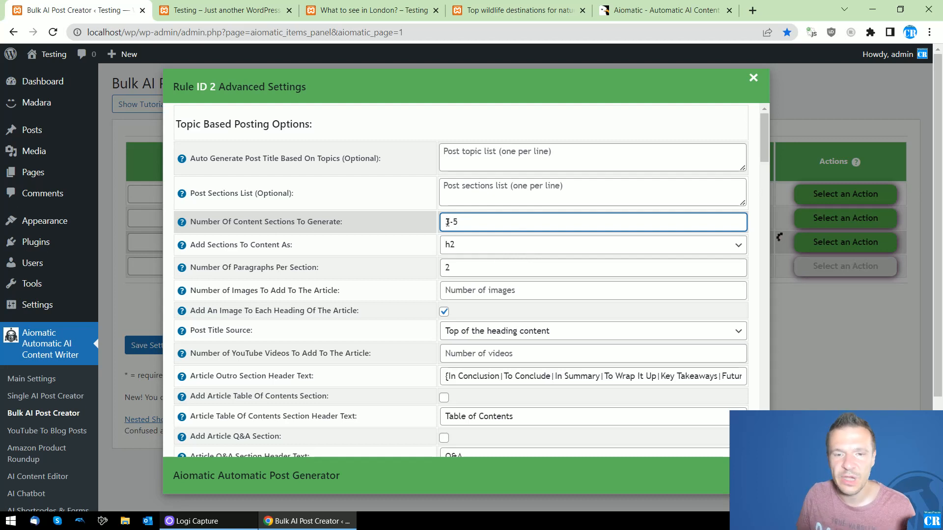
# Compare the content sections range with the Number of Images To Add To The Article option
pyautogui.hotkey('ctrl', 'a')
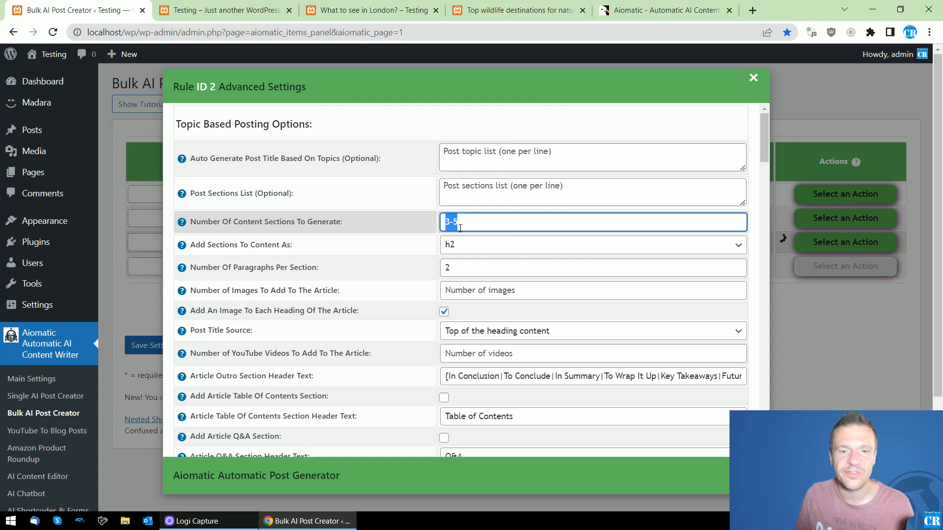
pyautogui.click(450, 291)
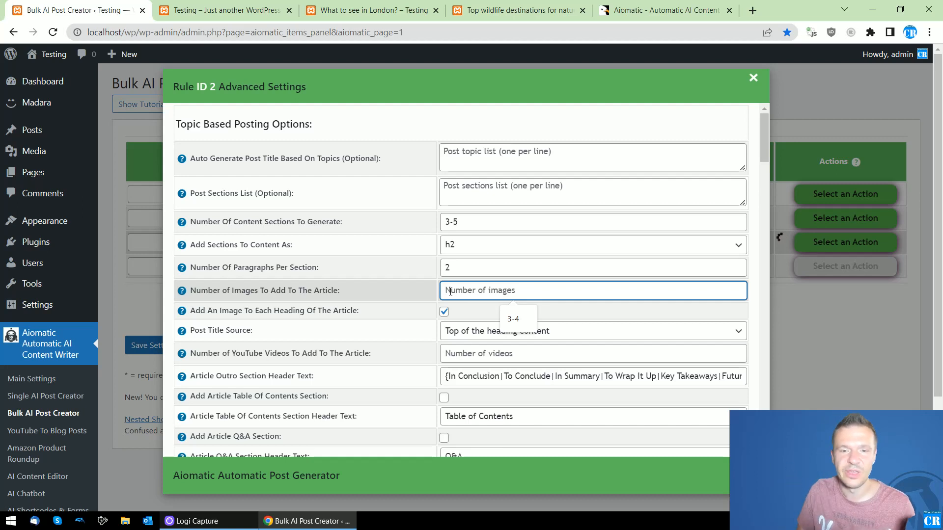
pyautogui.moveTo(434, 299); pyautogui.dragTo(428, 303)
pyautogui.click(422, 311)
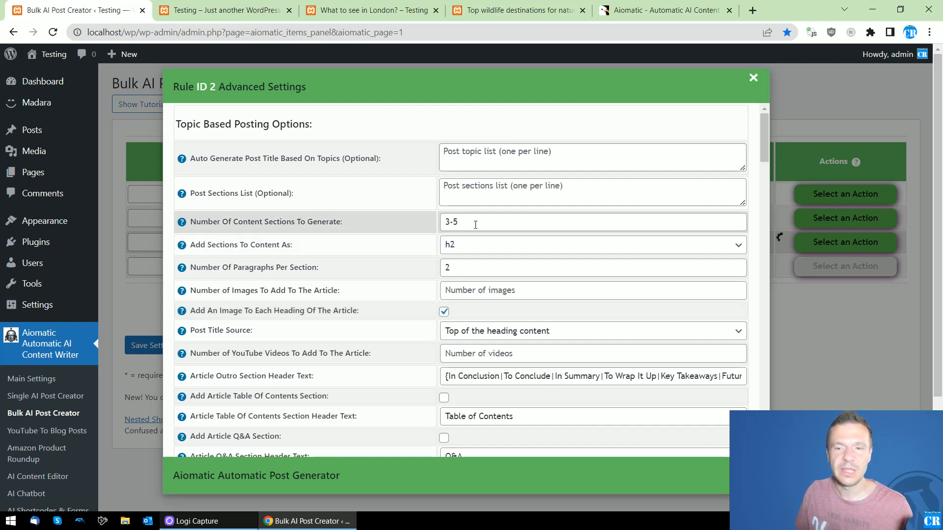
# Open the blank new rule's advanced settings and review the Heading Image Location choices, keeping Top of the heading content
pyautogui.scroll(-1, 430, 275)
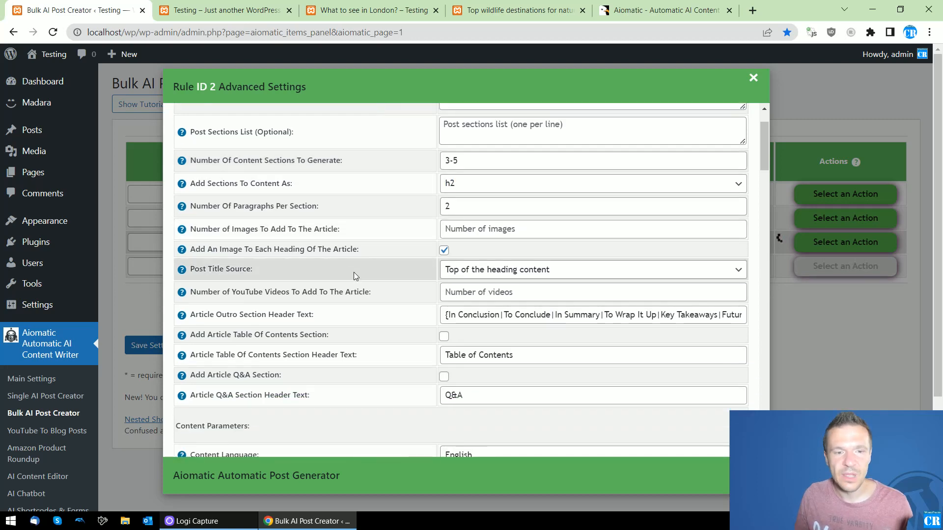
pyautogui.click(881, 383)
pyautogui.click(552, 266)
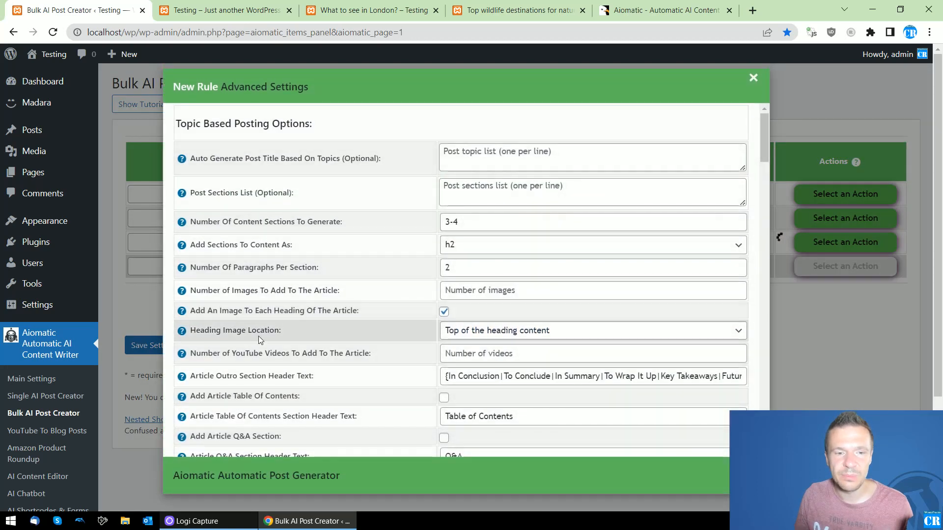
pyautogui.moveTo(190, 330); pyautogui.dragTo(278, 338)
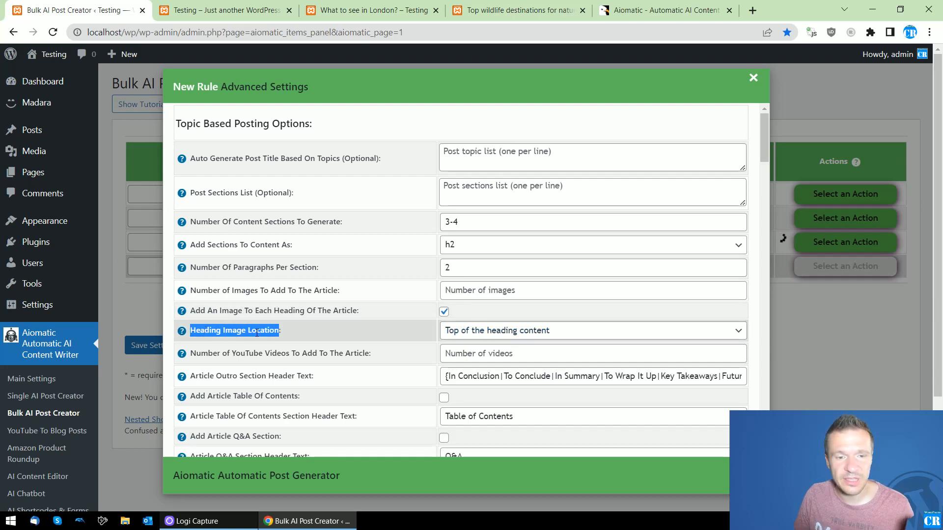
pyautogui.click(464, 335)
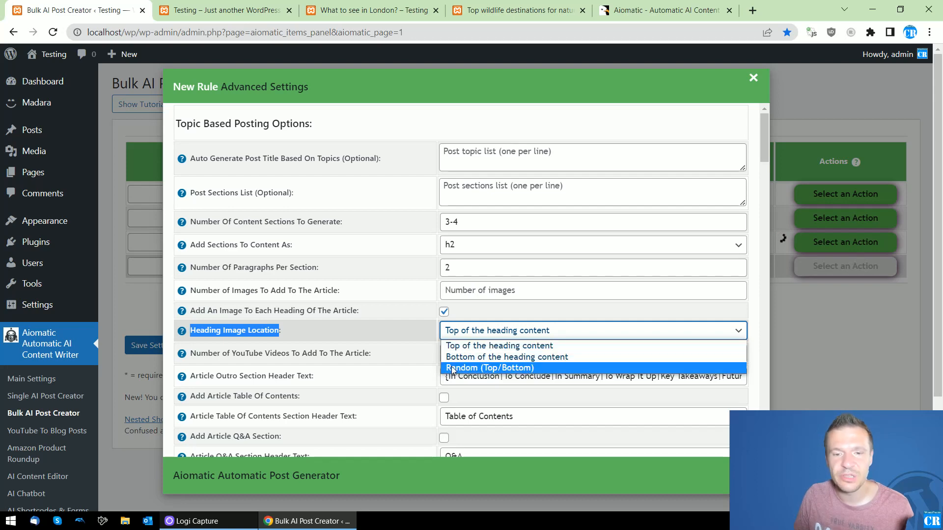
pyautogui.click(461, 351)
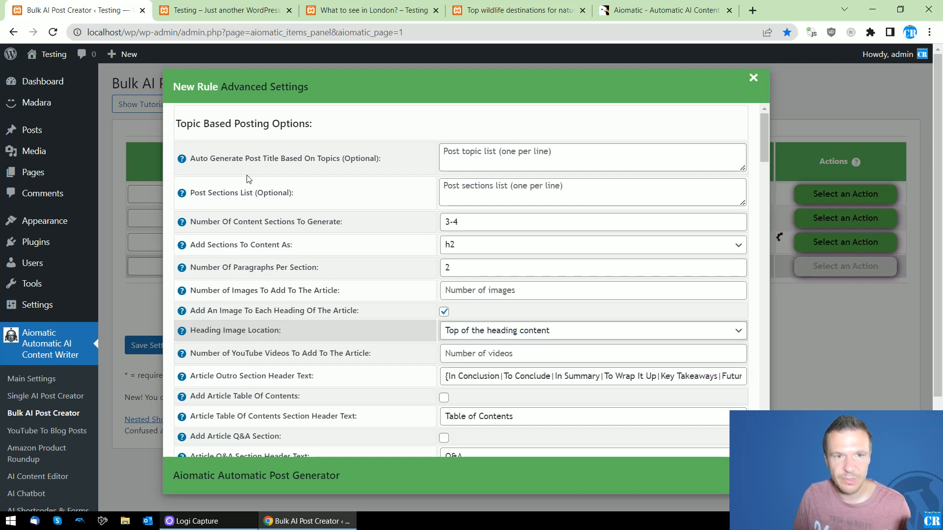
# Switch to the London post and examine where the Tower of London image sits relative to its heading and paragraphs
pyautogui.click(373, 9)
pyautogui.click(355, 250)
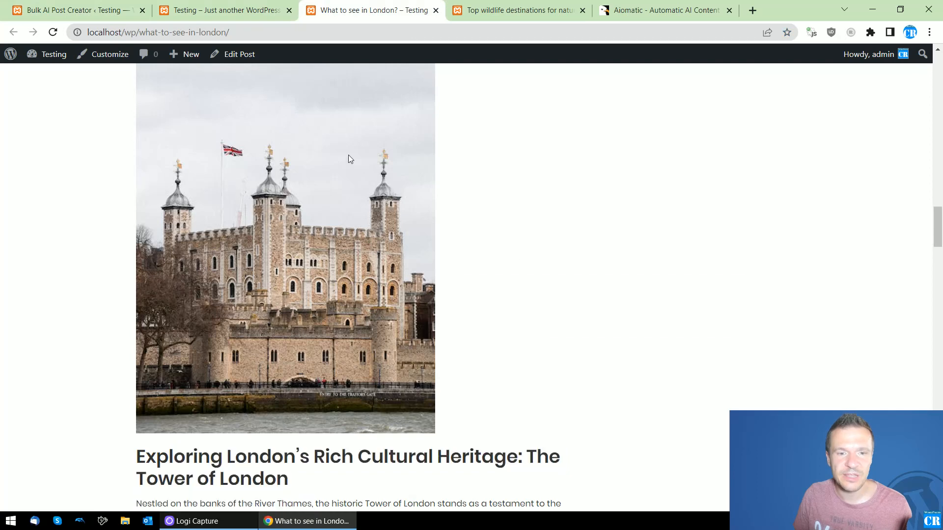
pyautogui.scroll(-3, 261, 240)
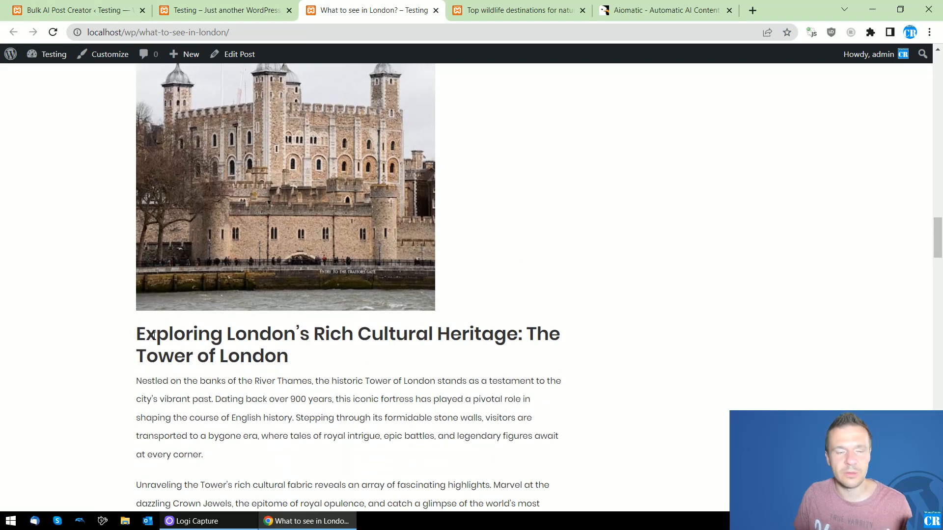
pyautogui.moveTo(166, 336); pyautogui.dragTo(276, 357)
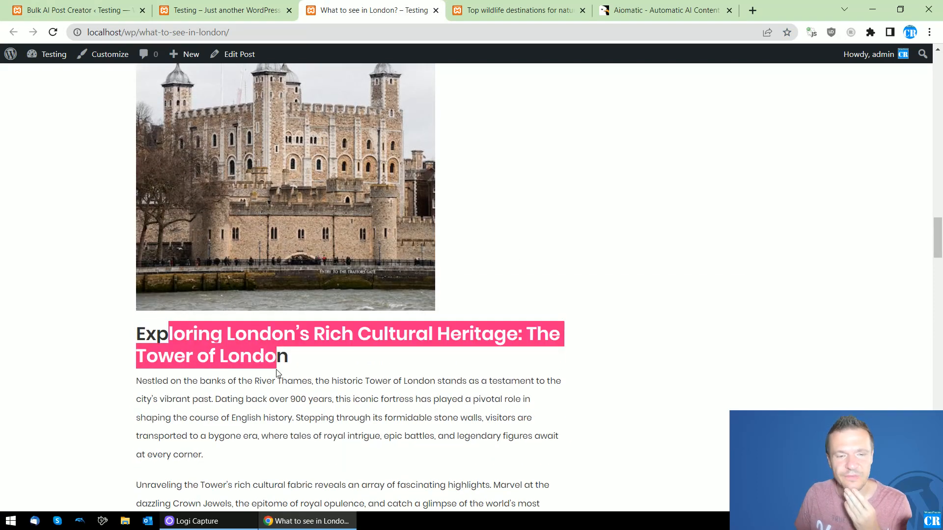
pyautogui.scroll(-4, 264, 408)
pyautogui.moveTo(155, 196); pyautogui.dragTo(296, 375)
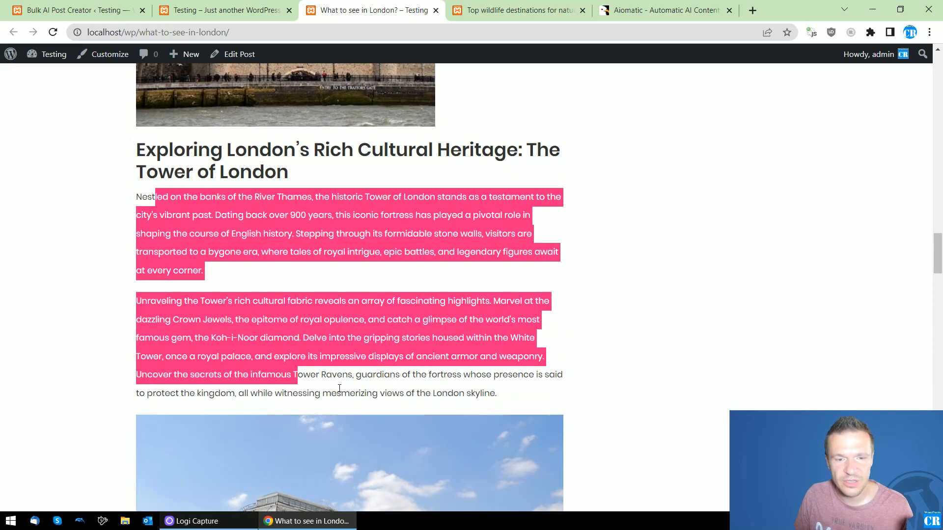
pyautogui.scroll(5, 338, 385)
# Return to the new rule's advanced settings and set Heading Image Location to Bottom of the heading content
pyautogui.click(84, 10)
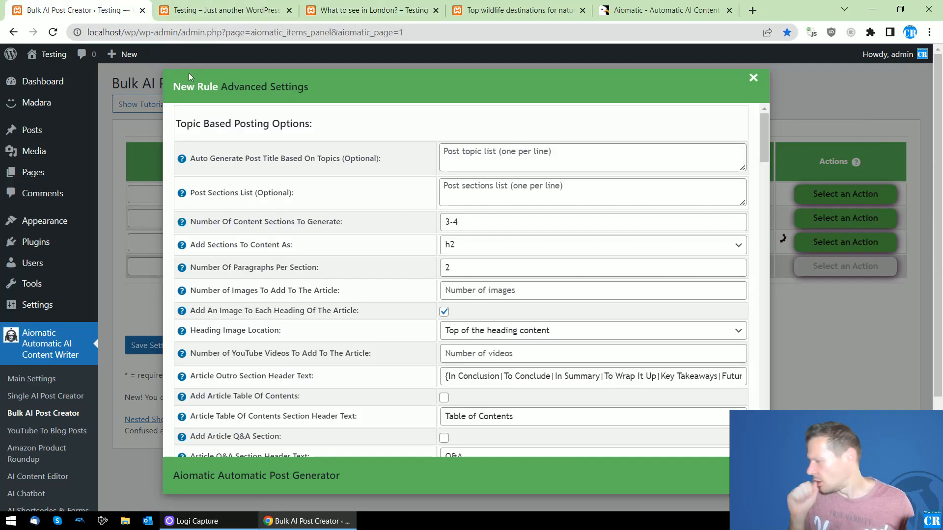
pyautogui.click(464, 336)
pyautogui.click(472, 355)
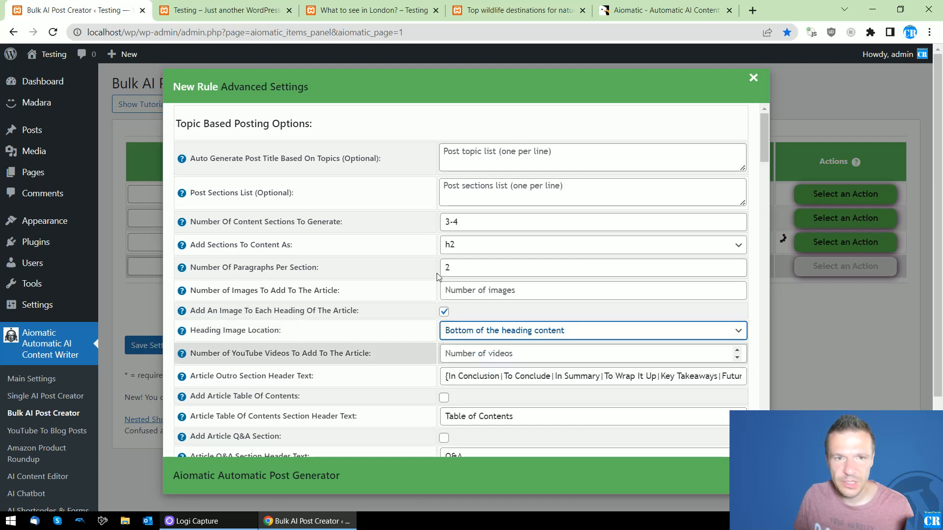
# Locate the end of the Tower of London section's text in the London post, where a bottom image would go
pyautogui.click(373, 10)
pyautogui.scroll(-4, 344, 279)
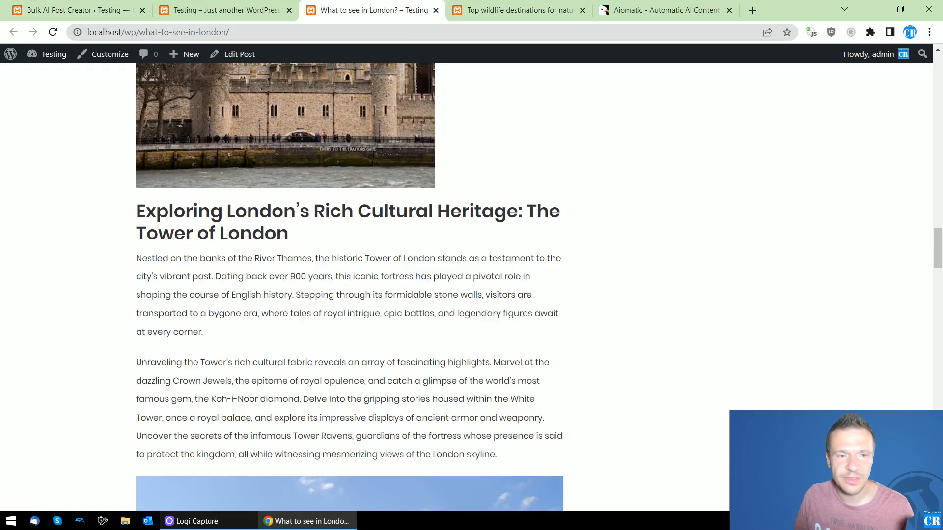
pyautogui.moveTo(168, 211); pyautogui.dragTo(278, 236)
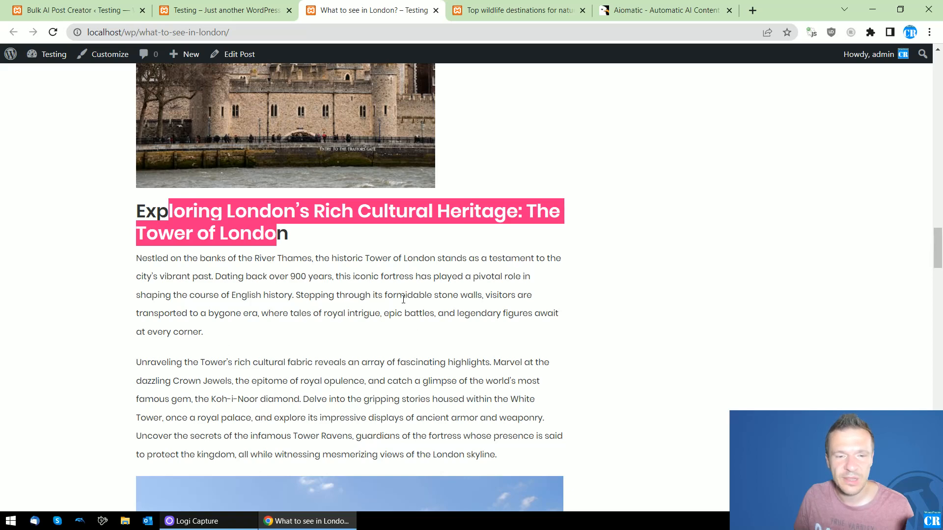
pyautogui.scroll(-3, 403, 299)
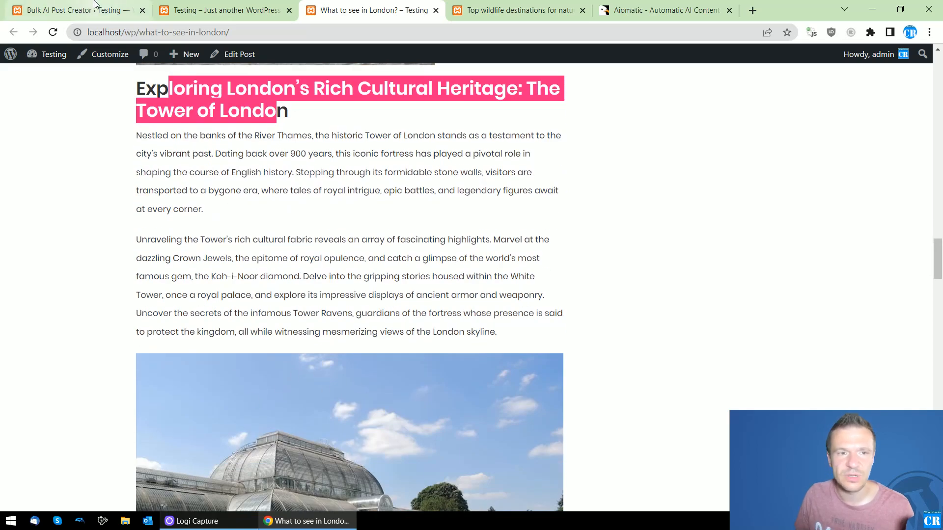
# Return to the Bulk AI Post Creator page and open Aiomatic's Main Settings in a separate browser tab
pyautogui.click(74, 10)
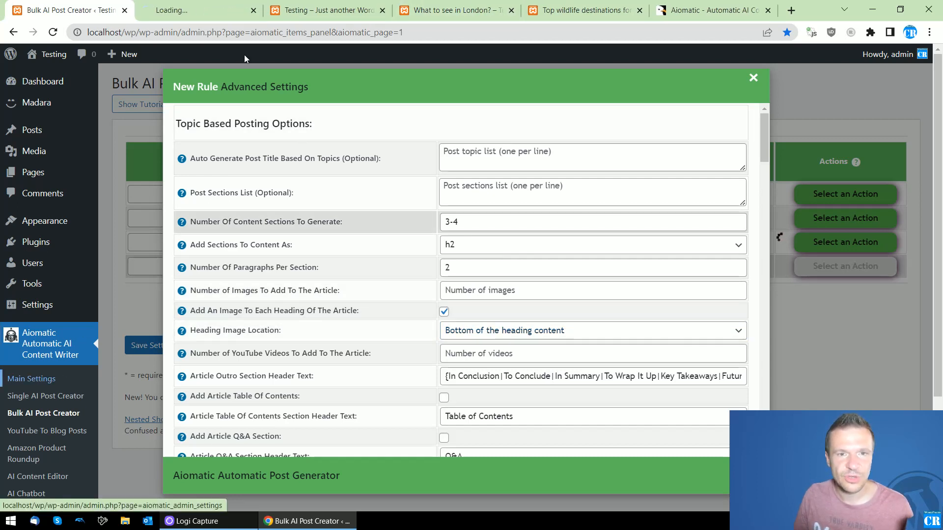
pyautogui.middleClick(31, 378)
pyautogui.click(207, 6)
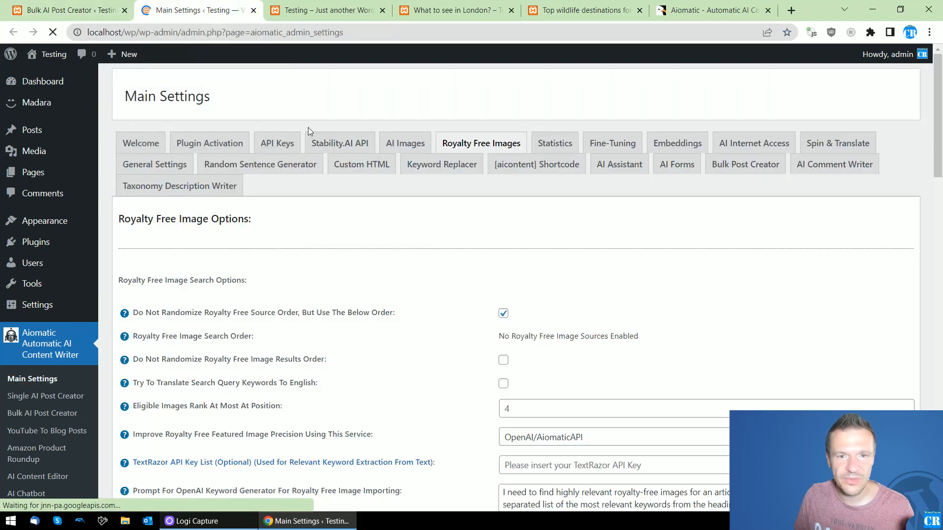
# Look over the royalty free image search options in Aiomatic's Main Settings
pyautogui.click(97, 6)
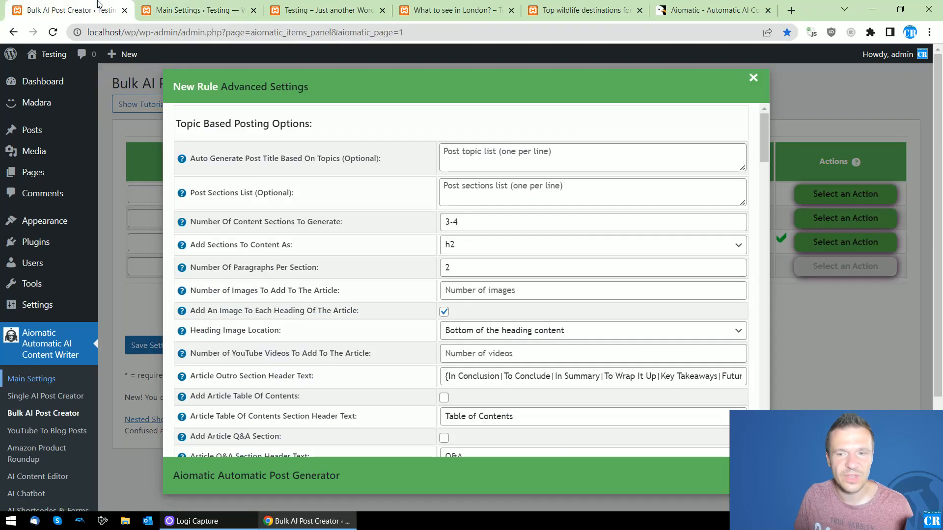
pyautogui.click(223, 10)
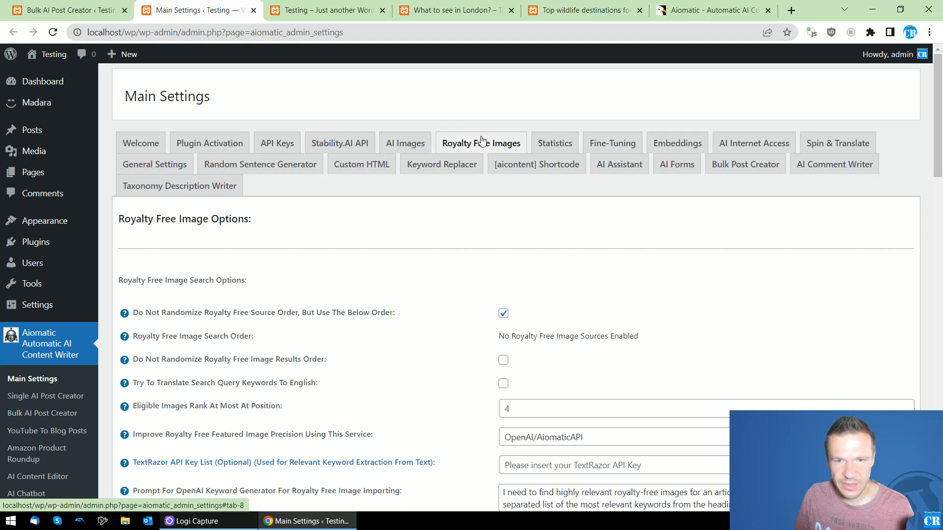
pyautogui.scroll(-3, 490, 302)
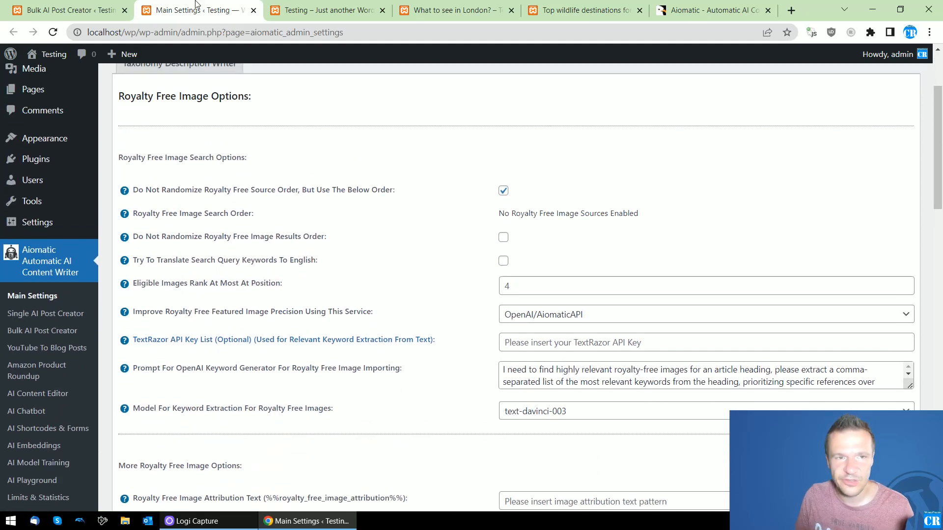
# Close the new rule's advanced settings and open the "What to do in Barcelona?" post from the site's home page in a separate tab
pyautogui.click(88, 10)
pyautogui.click(785, 282)
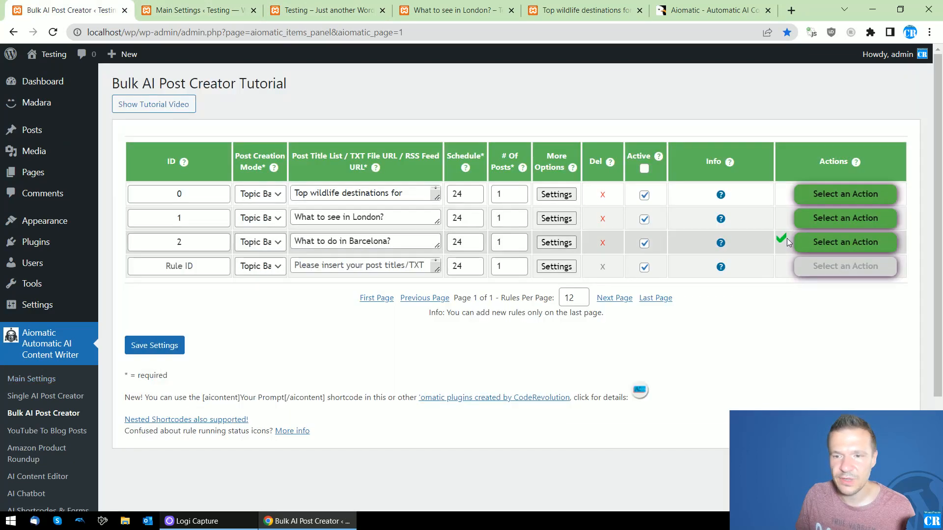
pyautogui.click(470, 14)
pyautogui.scroll(5, 350, 288)
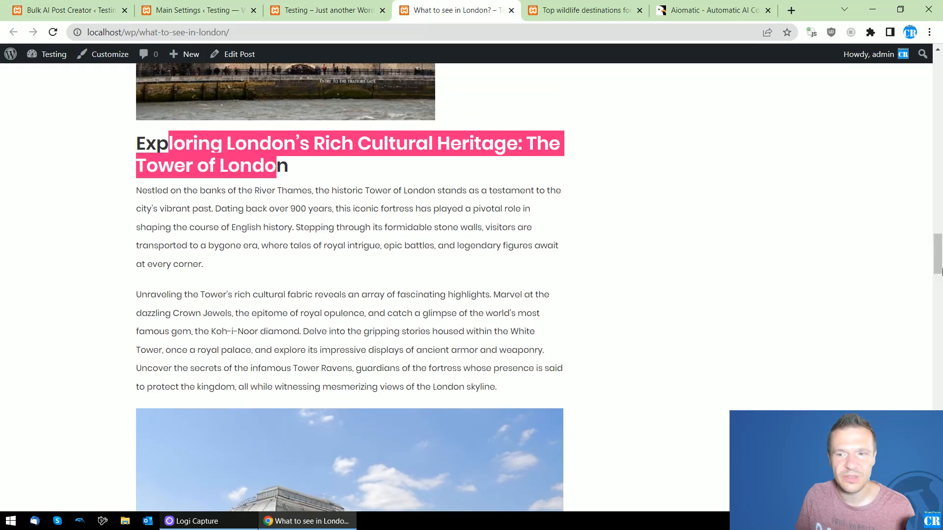
pyautogui.scroll(5, 210, 118)
pyautogui.middleClick(191, 109)
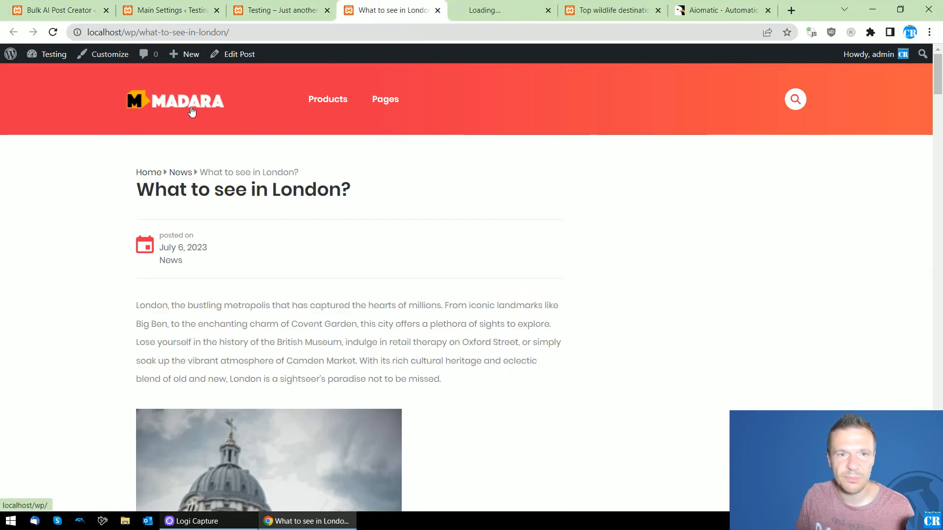
pyautogui.click(489, 3)
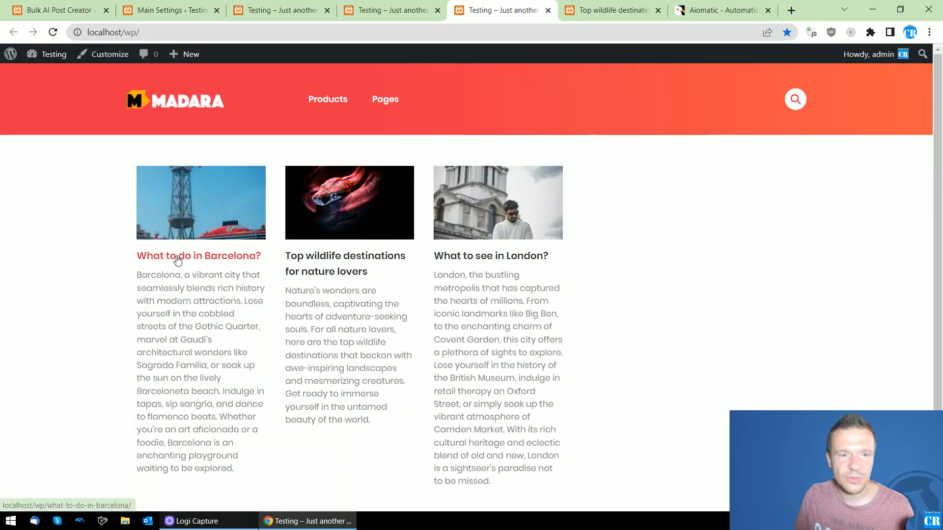
pyautogui.click(177, 261)
# Examine the images placed with each numbered section heading throughout the Barcelona post
pyautogui.scroll(-7, 177, 261)
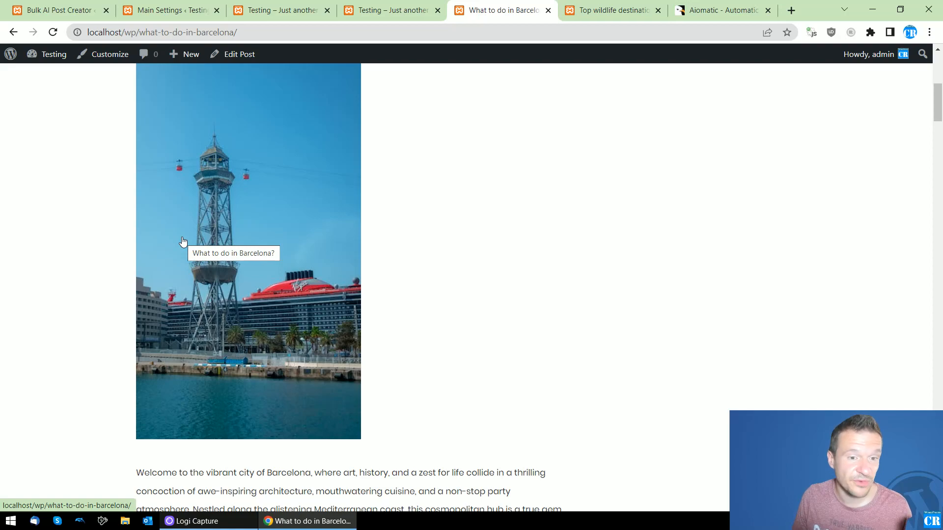
pyautogui.scroll(-10, 261, 274)
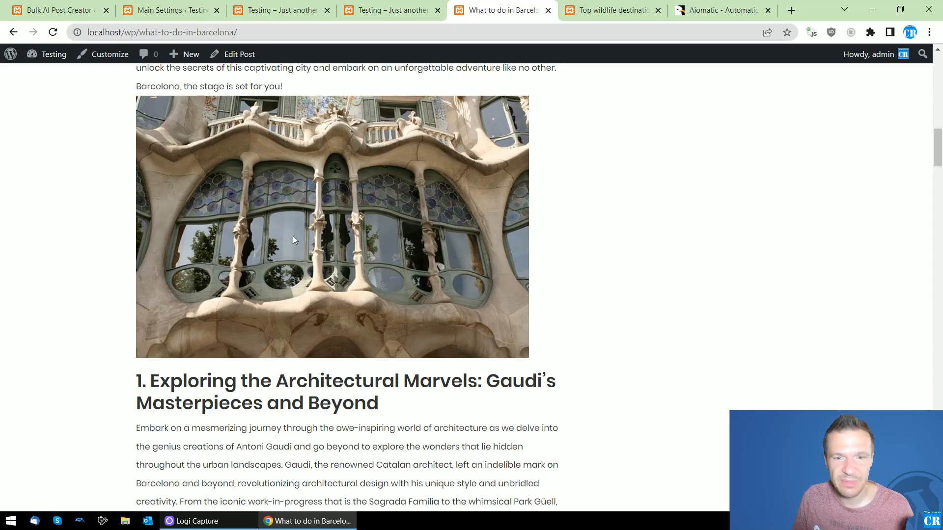
pyautogui.scroll(-14, 388, 270)
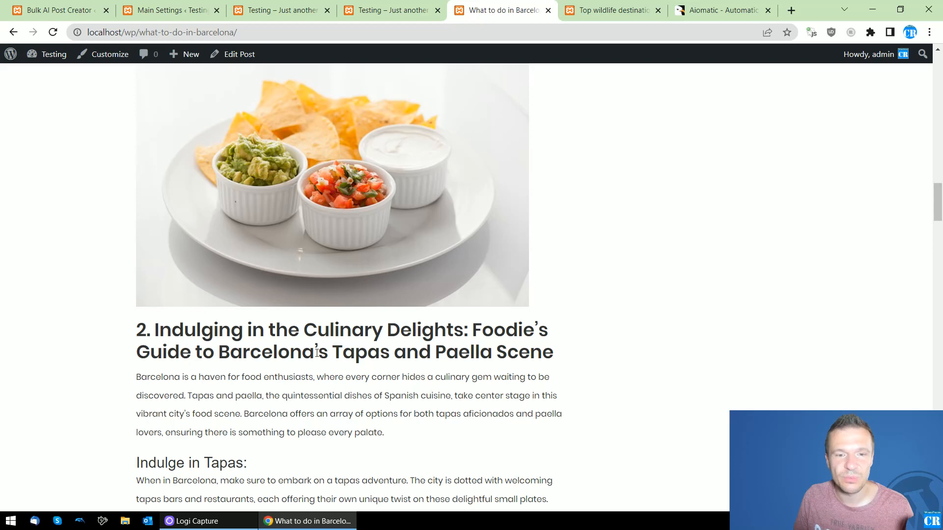
pyautogui.scroll(1, 476, 415)
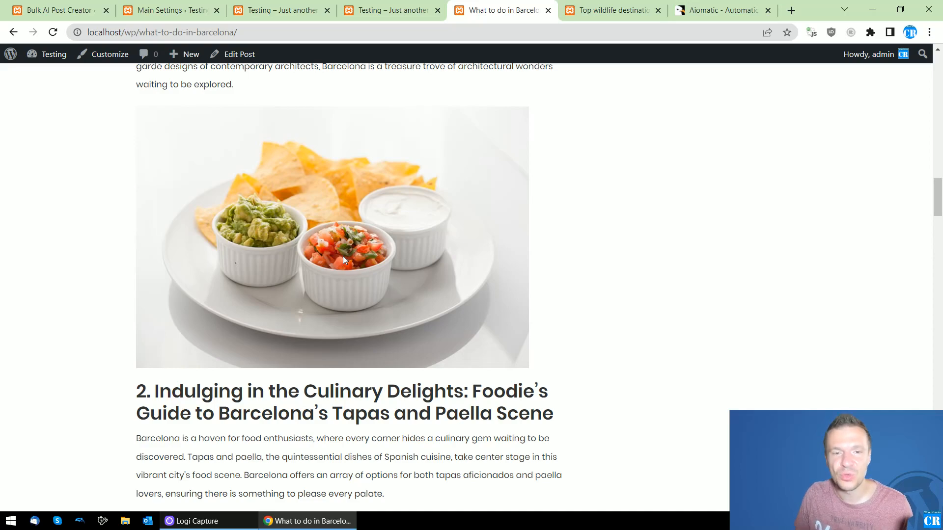
pyautogui.scroll(-15, 342, 259)
pyautogui.scroll(-7, 342, 260)
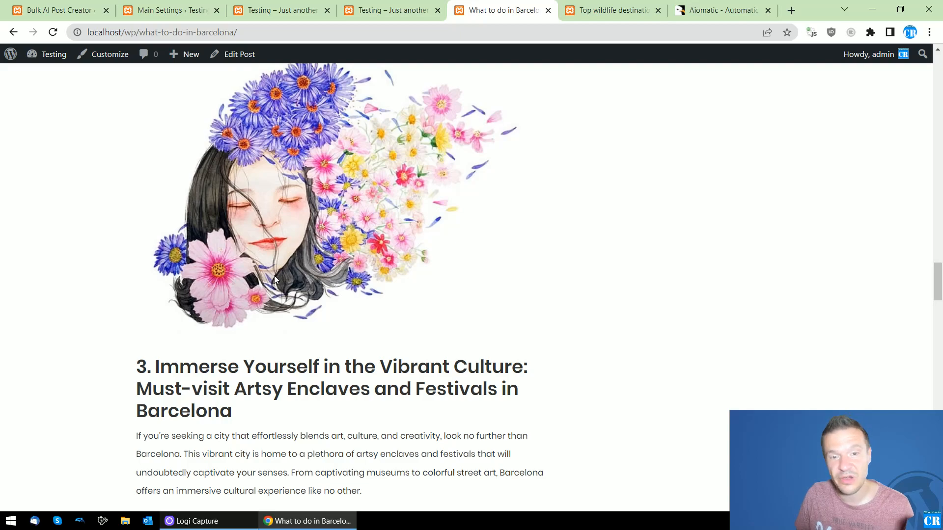
pyautogui.scroll(-14, 276, 268)
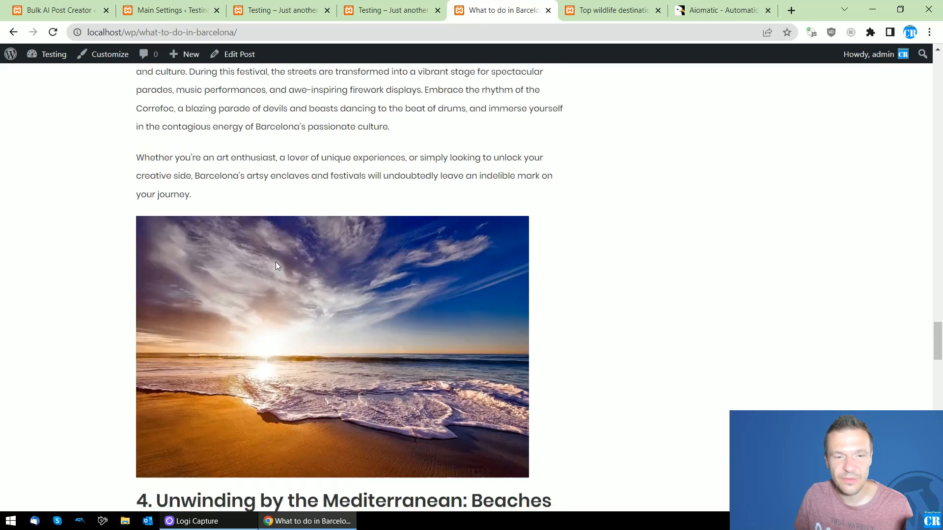
pyautogui.scroll(-4, 276, 266)
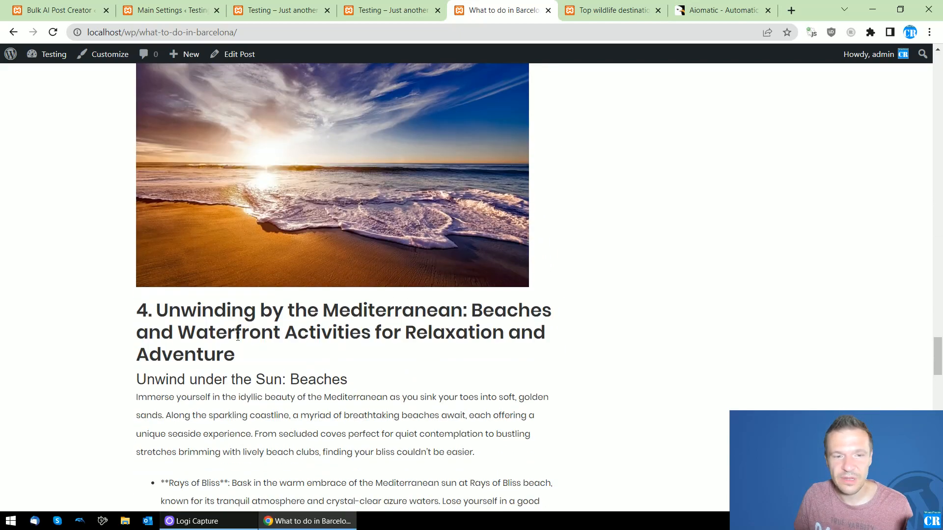
pyautogui.scroll(1, 278, 339)
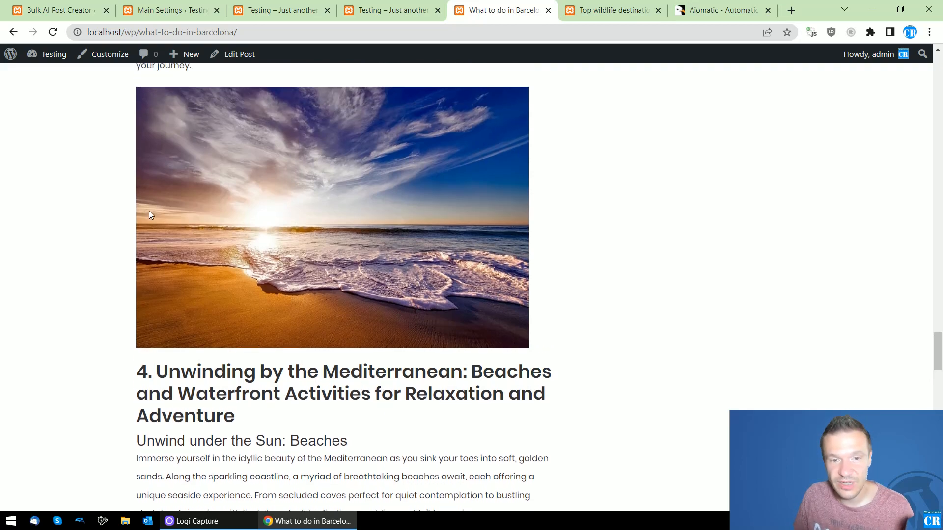
pyautogui.scroll(-13, 361, 314)
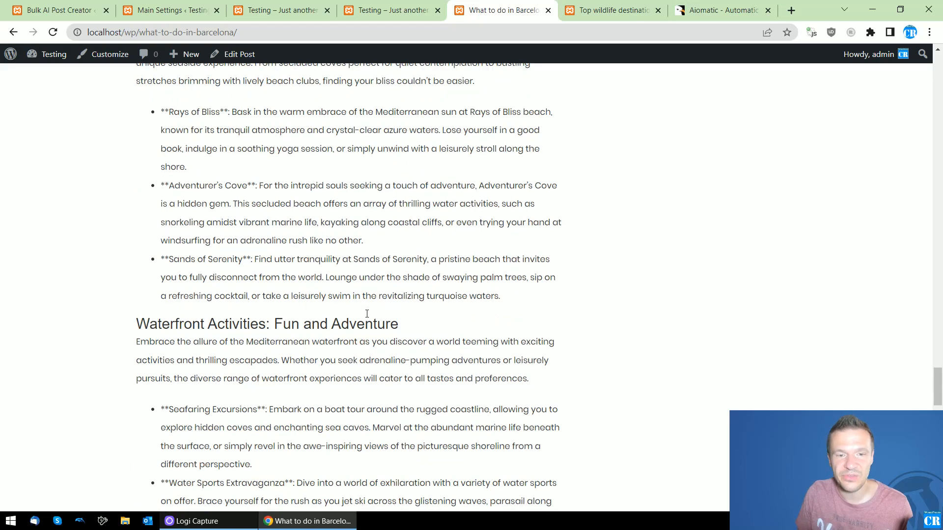
pyautogui.moveTo(938, 398); pyautogui.dragTo(897, 103)
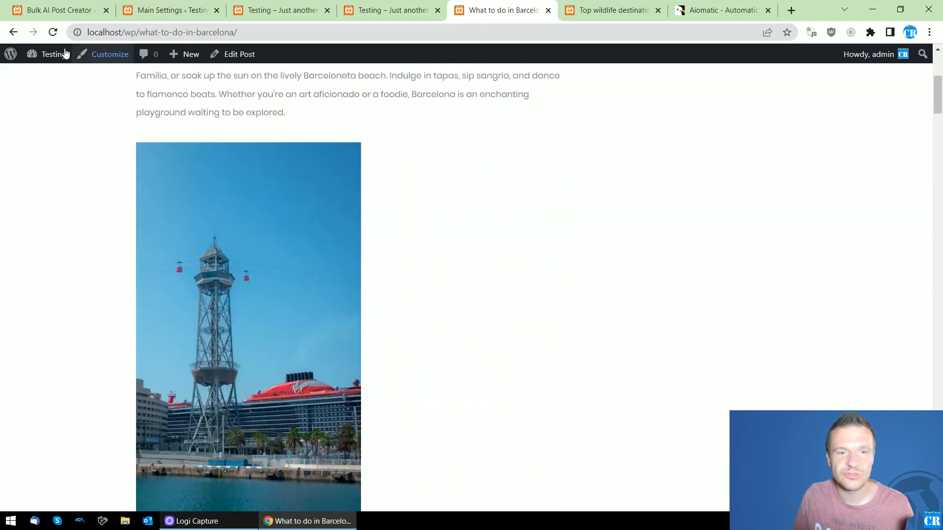
# Return to Aiomatic's Main Settings and review the Royalty Free Images search options
pyautogui.click(377, 4)
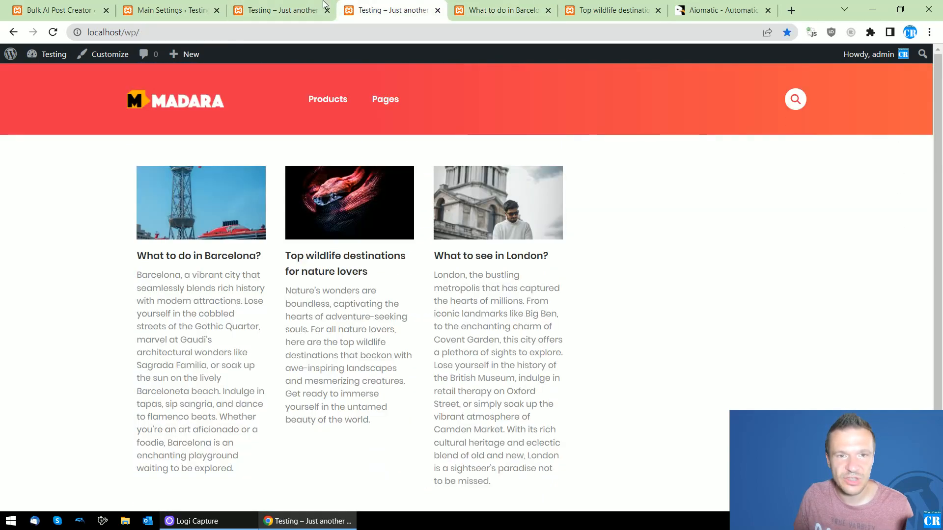
pyautogui.click(289, 6)
pyautogui.click(172, 3)
pyautogui.click(74, 6)
pyautogui.click(139, 8)
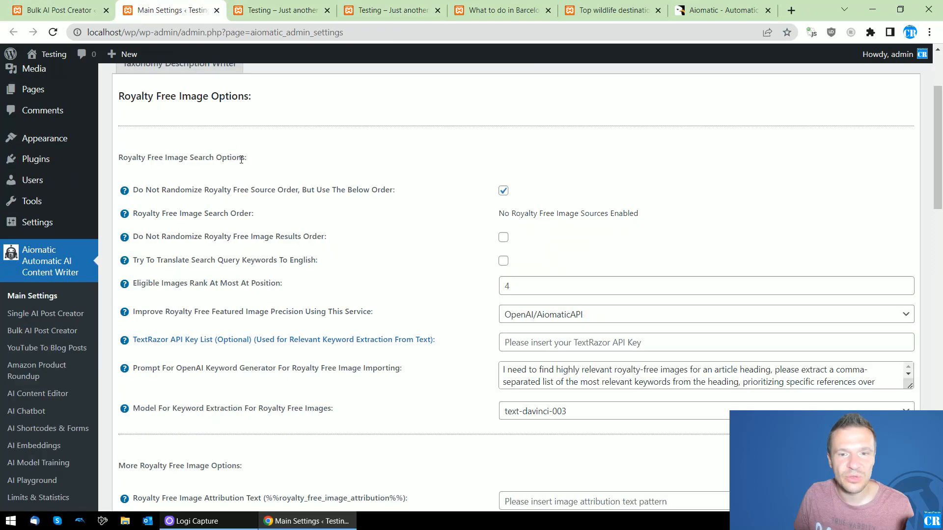
pyautogui.scroll(2, 383, 256)
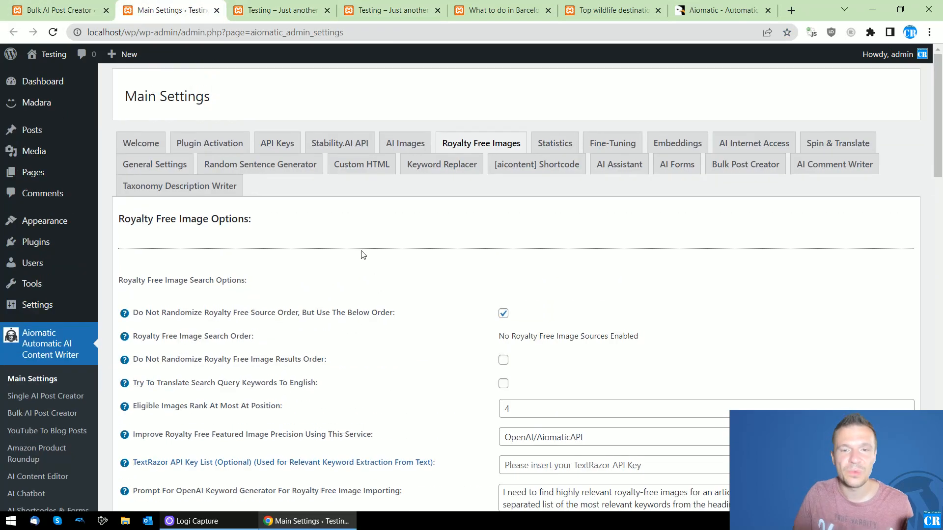
pyautogui.scroll(-1, 361, 255)
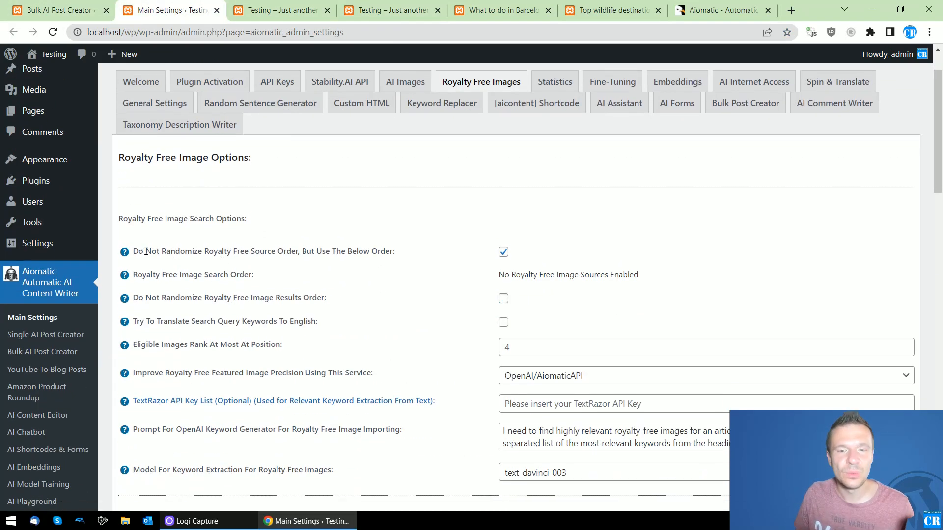
pyautogui.scroll(-1, 210, 303)
pyautogui.scroll(2, 319, 206)
pyautogui.click(449, 144)
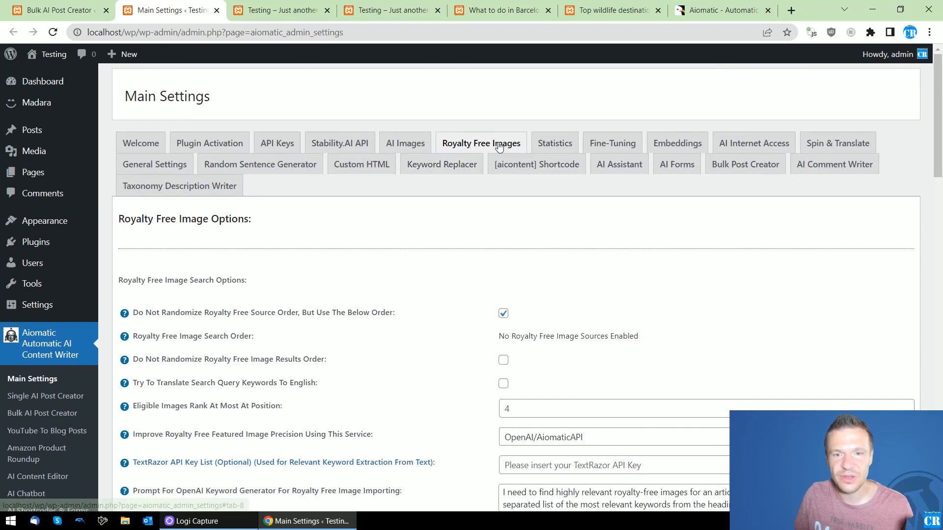
pyautogui.scroll(-1, 38, 318)
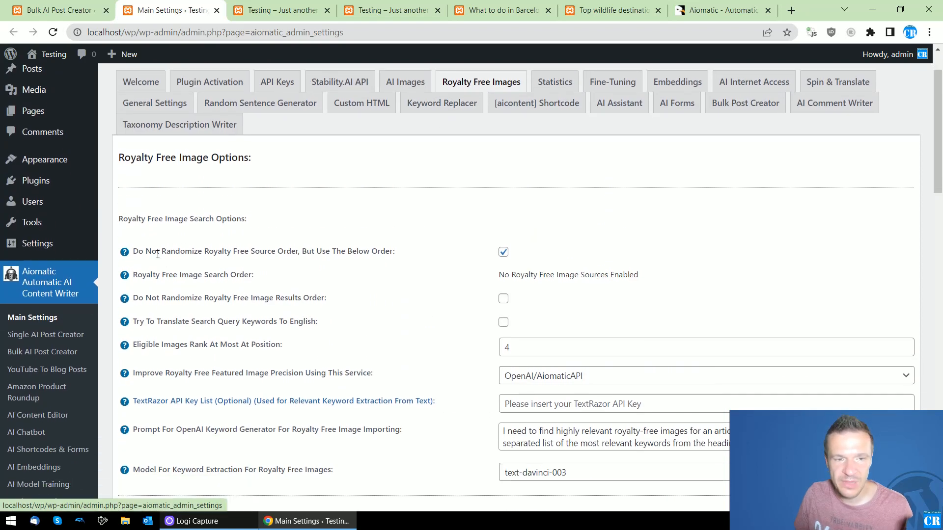
# Try switching Do Not Randomize Royalty Free Source Order off and on to compare the search options it offers
pyautogui.moveTo(139, 251); pyautogui.dragTo(386, 251)
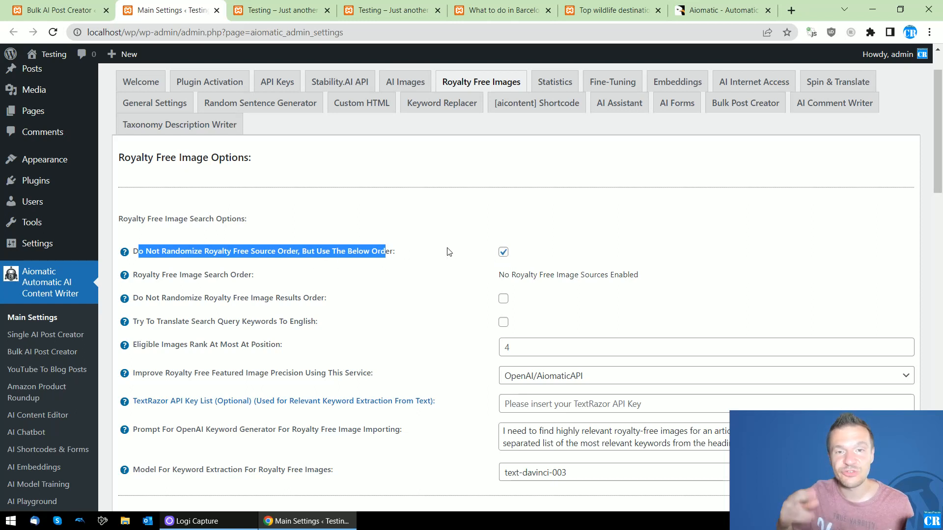
pyautogui.click(503, 253)
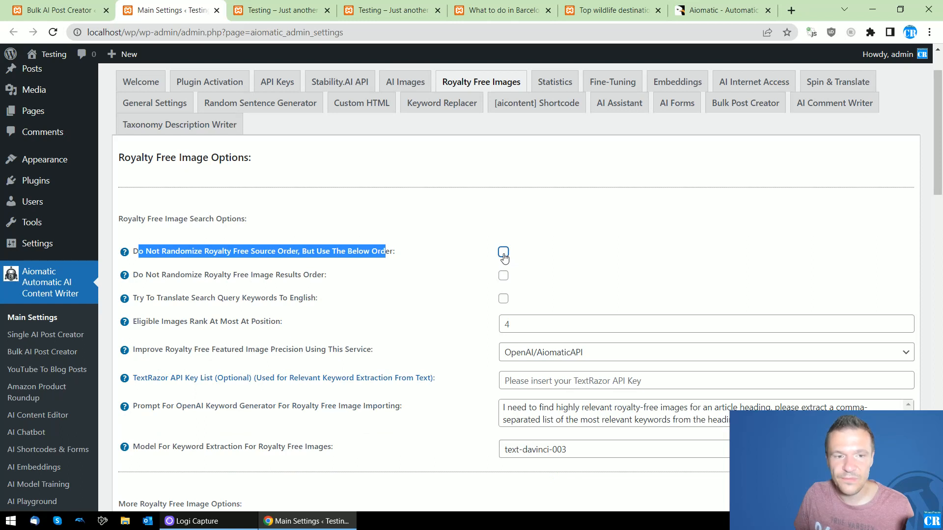
pyautogui.click(503, 254)
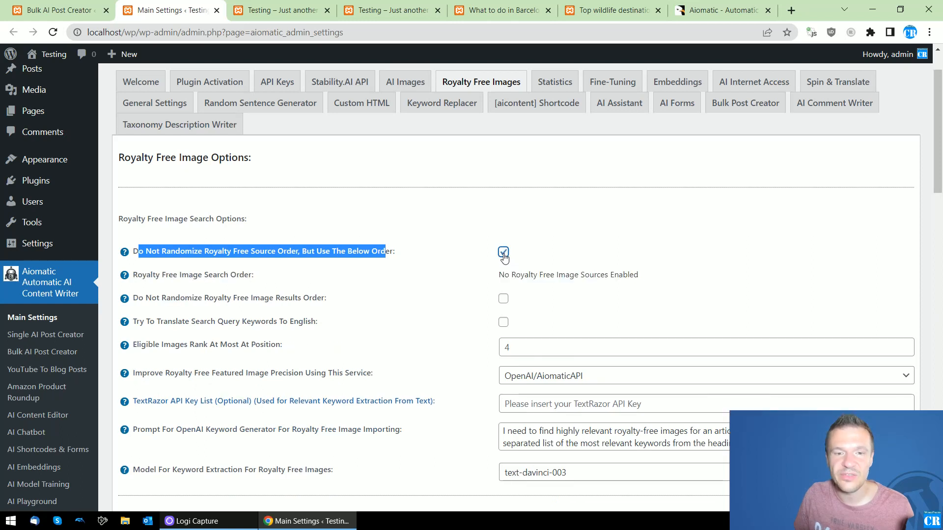
pyautogui.click(503, 253)
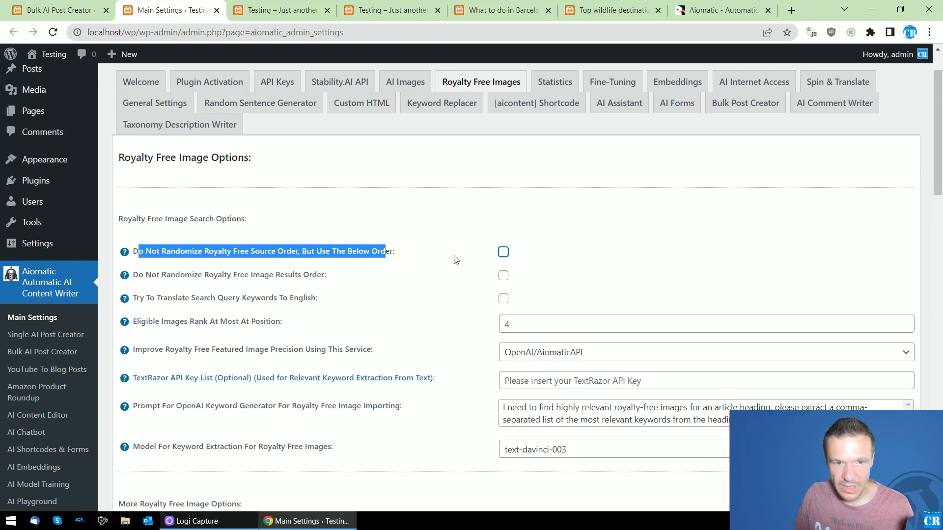
pyautogui.click(501, 253)
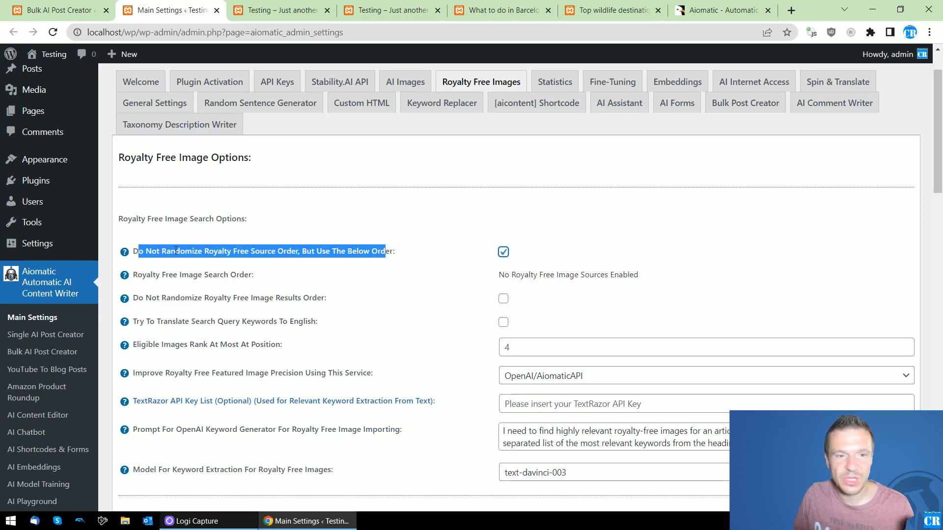
pyautogui.moveTo(177, 251); pyautogui.dragTo(311, 251)
pyautogui.click(503, 251)
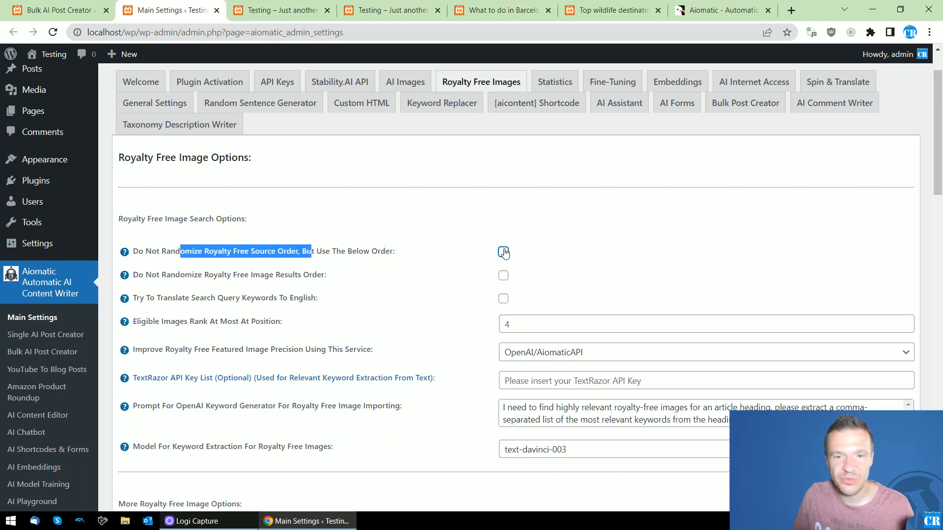
# Reload Main Settings, leave Do Not Randomize Royalty Free Source Order enabled, and save the settings
pyautogui.click(52, 32)
pyautogui.click(527, 101)
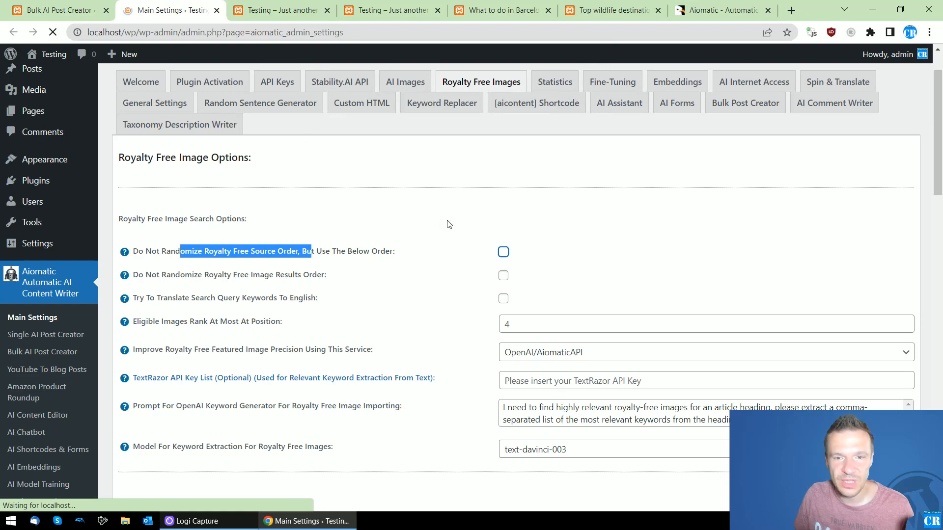
pyautogui.click(503, 252)
pyautogui.click(503, 252)
pyautogui.click(503, 254)
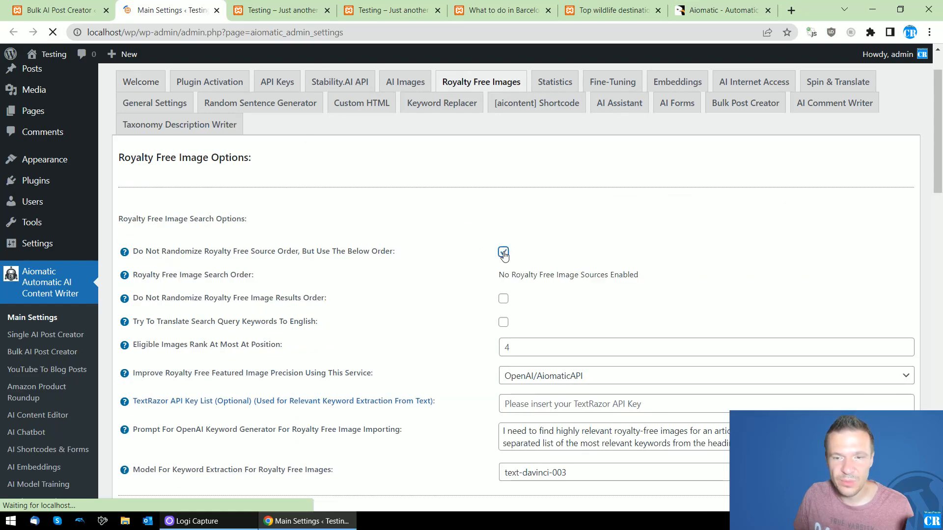
pyautogui.scroll(-15, 503, 253)
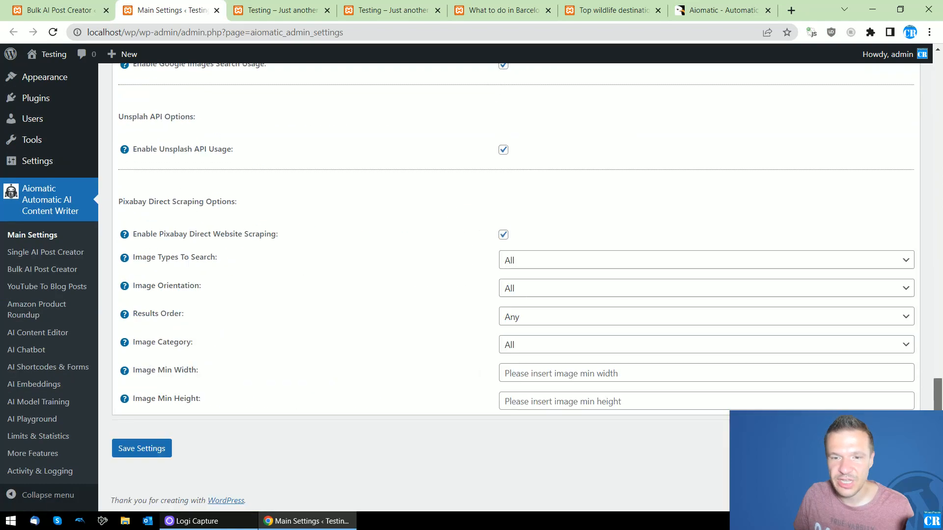
pyautogui.click(138, 451)
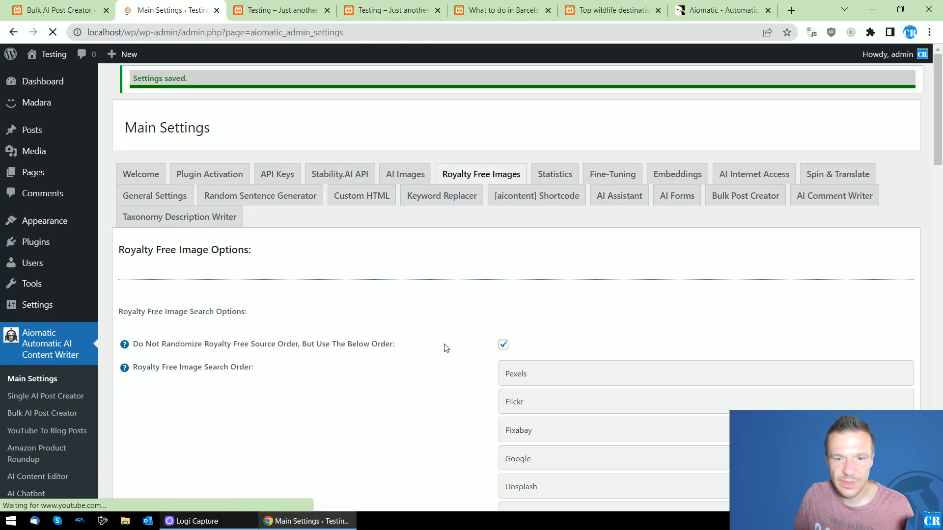
# Arrange the Royalty Free Image Search Order as Google, Unsplash, Flickr, Pixabay, Pixabayscrape, Pexels, and save the settings
pyautogui.scroll(-4, 444, 343)
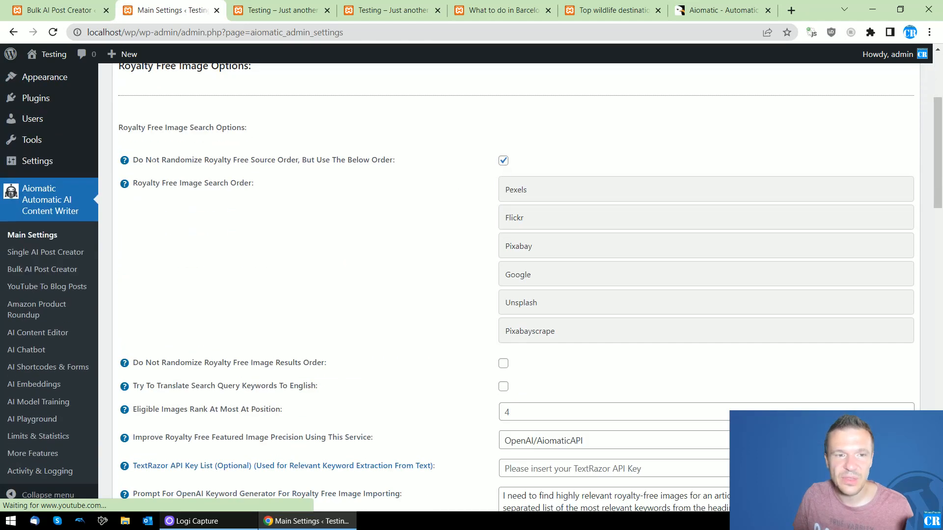
pyautogui.moveTo(145, 160); pyautogui.dragTo(307, 160)
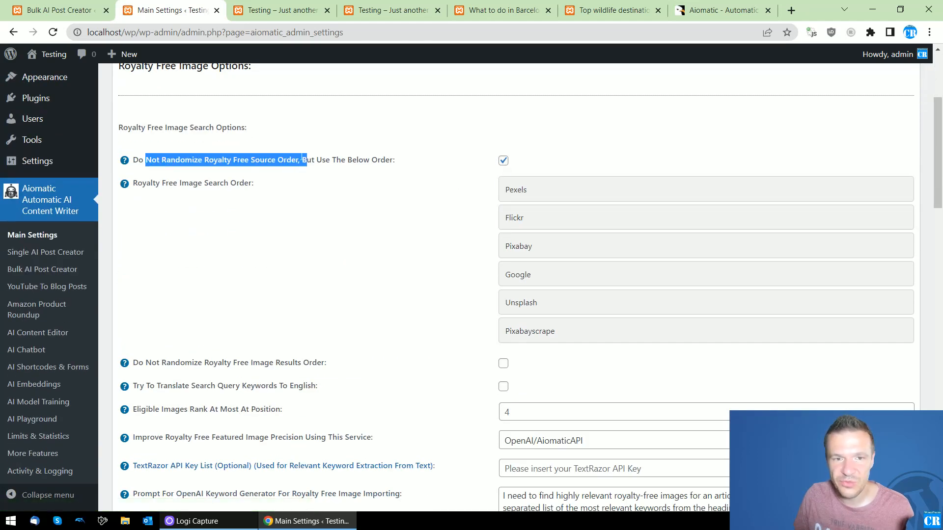
pyautogui.click(342, 155)
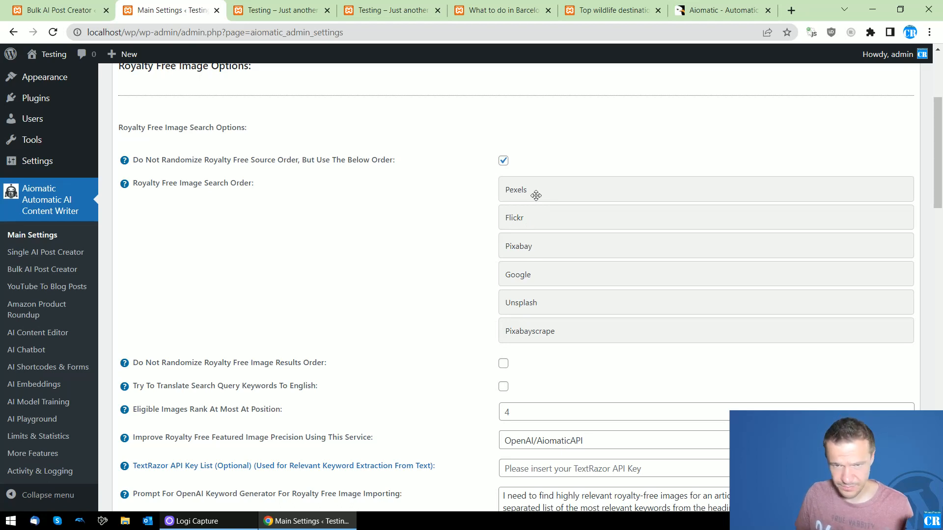
pyautogui.moveTo(528, 185); pyautogui.dragTo(527, 227)
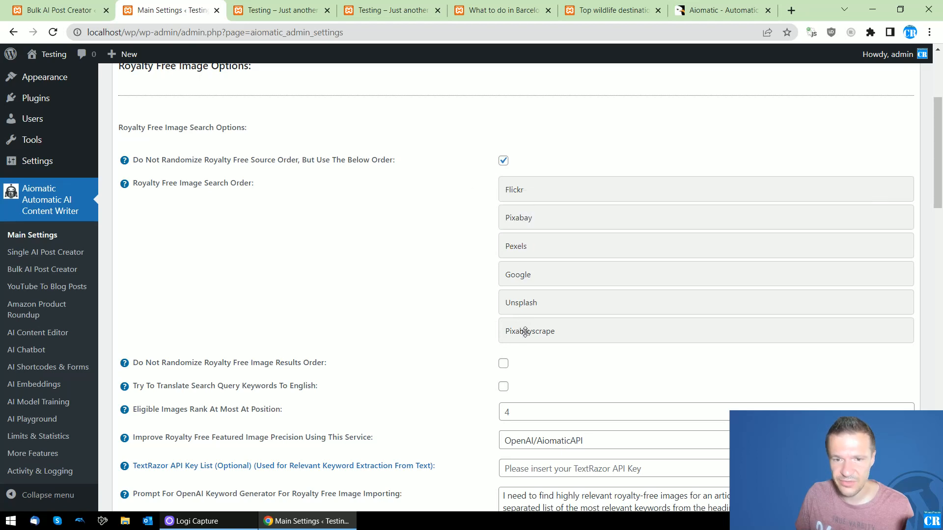
pyautogui.moveTo(520, 275); pyautogui.dragTo(510, 196)
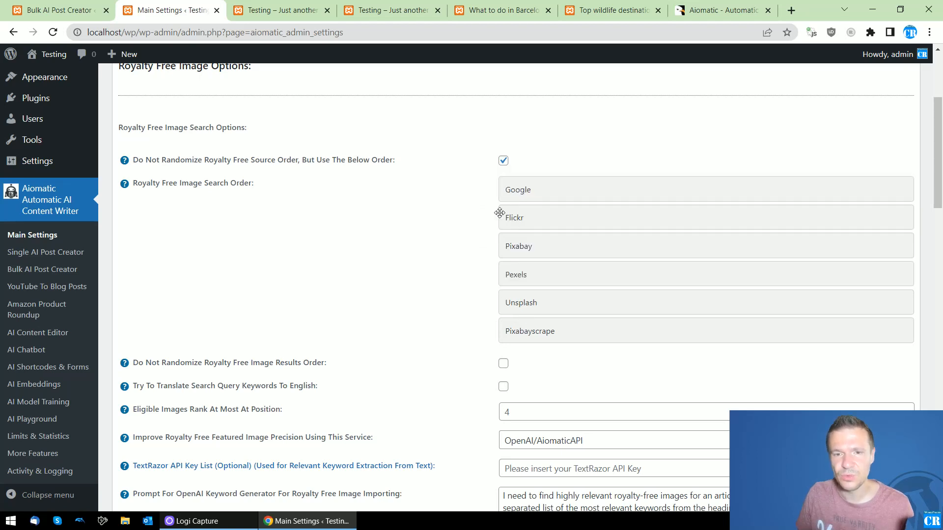
pyautogui.moveTo(521, 304); pyautogui.dragTo(532, 219)
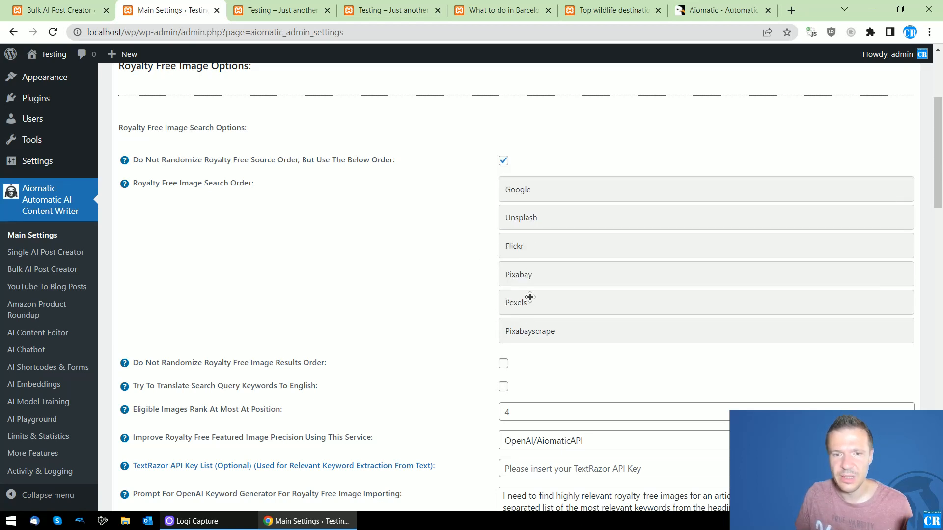
pyautogui.moveTo(530, 328)
pyautogui.mouseDown()
pyautogui.moveTo(531, 236)
pyautogui.moveTo(538, 336)
pyautogui.mouseUp()
pyautogui.moveTo(938, 193); pyautogui.dragTo(937, 487)
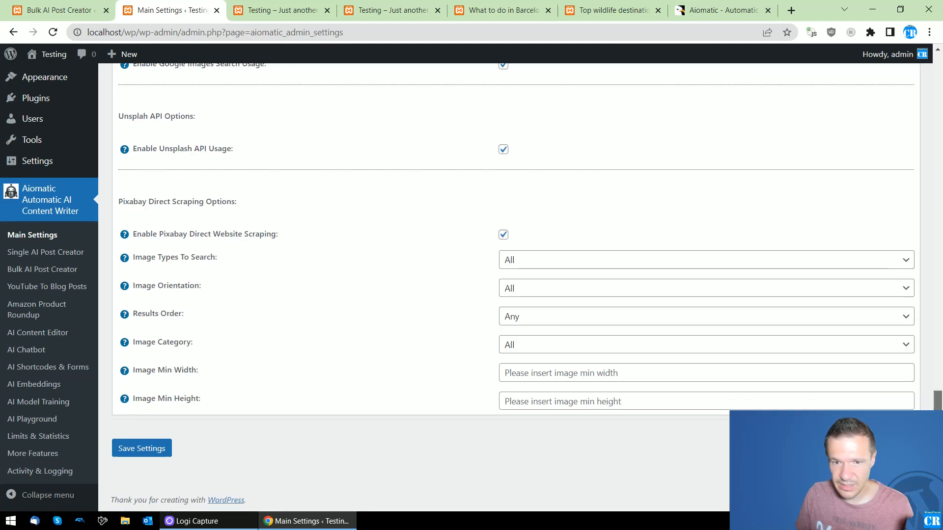
pyautogui.click(143, 454)
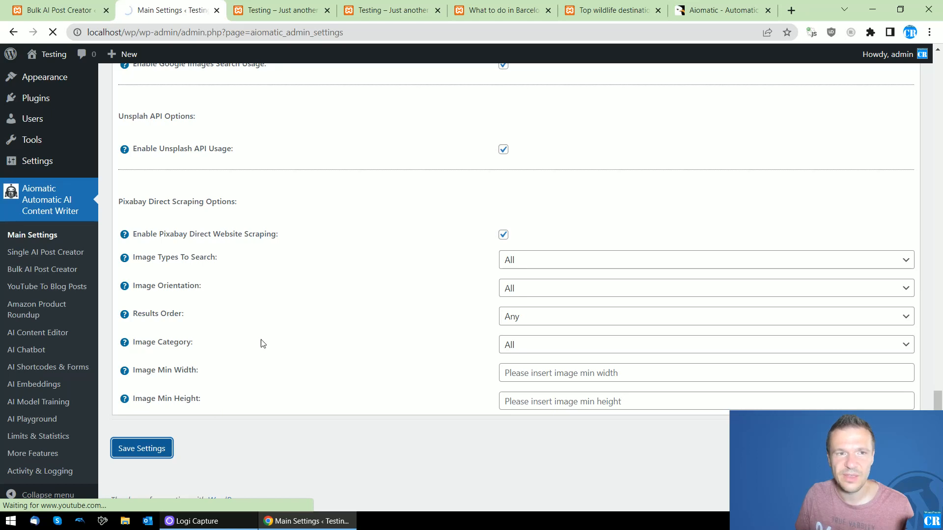
# Toggle Do Not Randomize Royalty Free Source Order to compare fixed and random source ordering, leaving it disabled
pyautogui.scroll(-3, 486, 329)
pyautogui.scroll(-1, 548, 230)
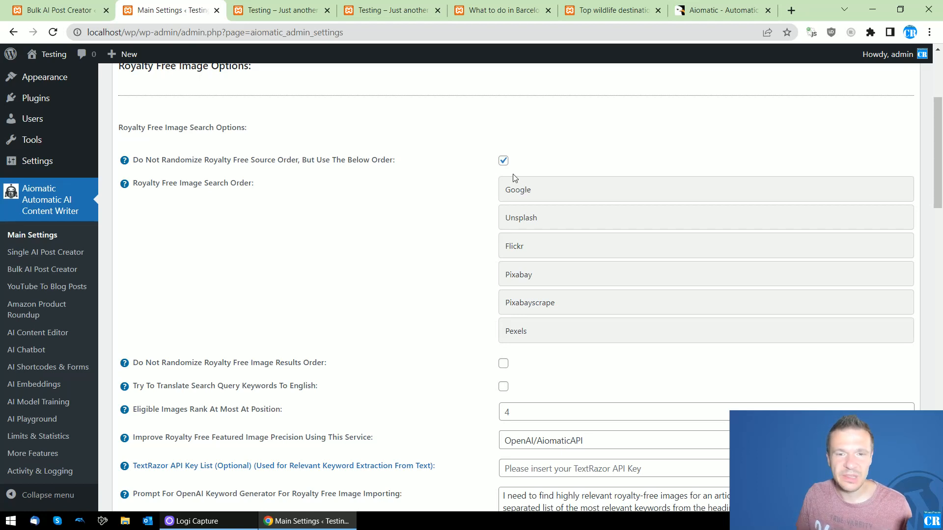
pyautogui.click(504, 161)
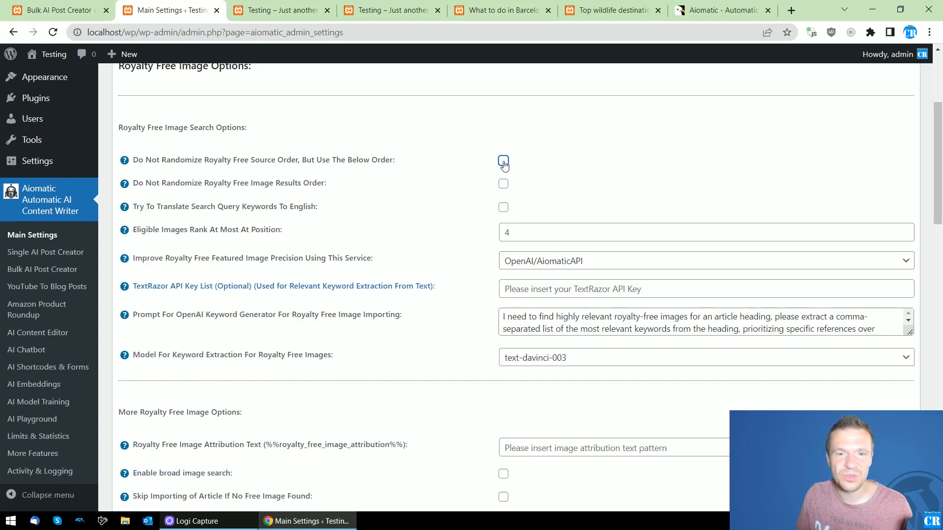
pyautogui.click(503, 161)
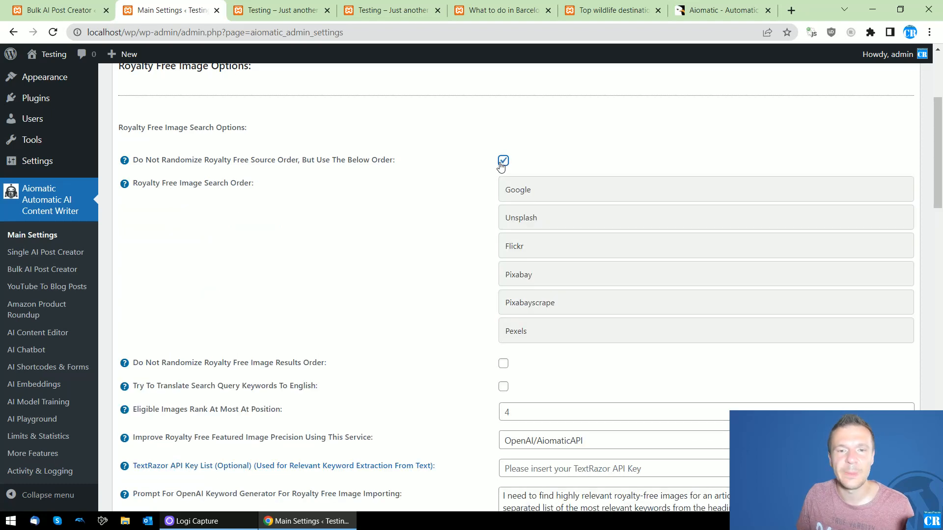
pyautogui.click(504, 161)
pyautogui.click(503, 161)
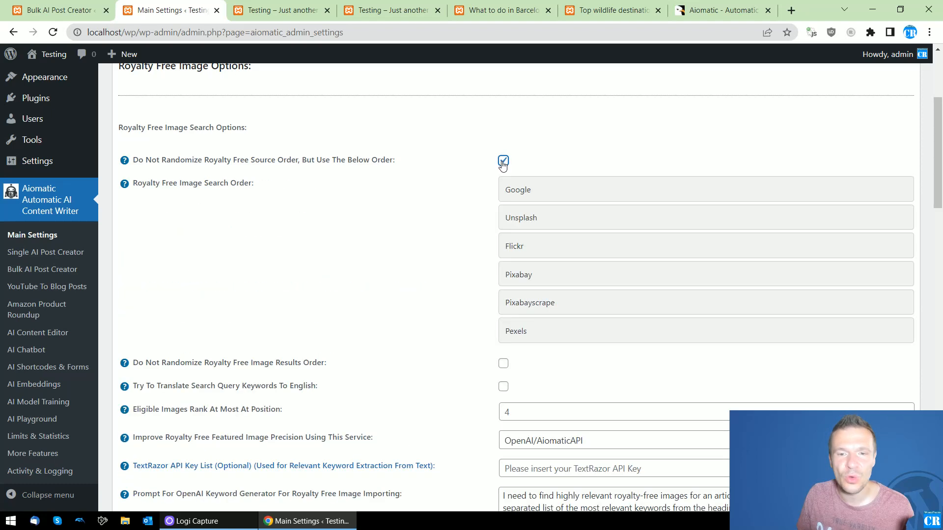
pyautogui.click(503, 161)
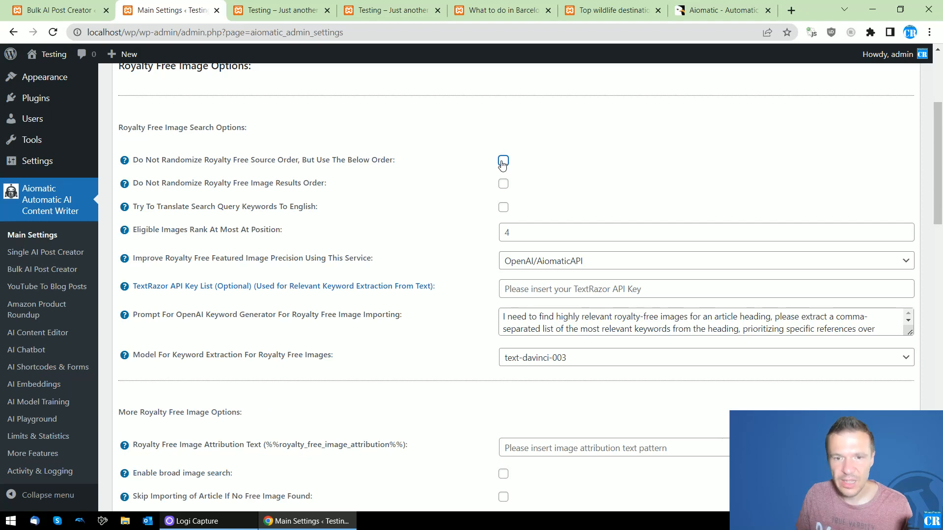
# Review the Pexels, Flickr, Pixabay, Google Images, Unsplash and Pixabay direct scraping options for the royalty free sources
pyautogui.scroll(-9, 486, 233)
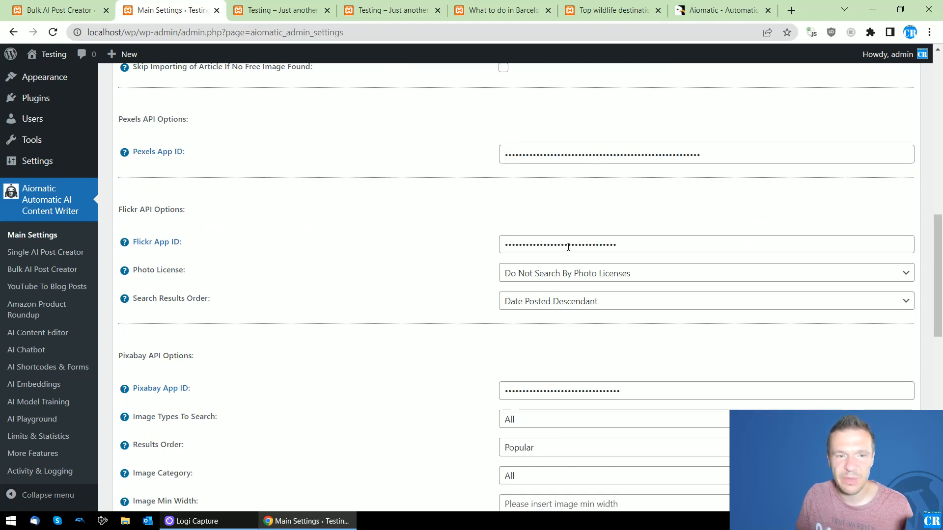
pyautogui.scroll(-4, 524, 299)
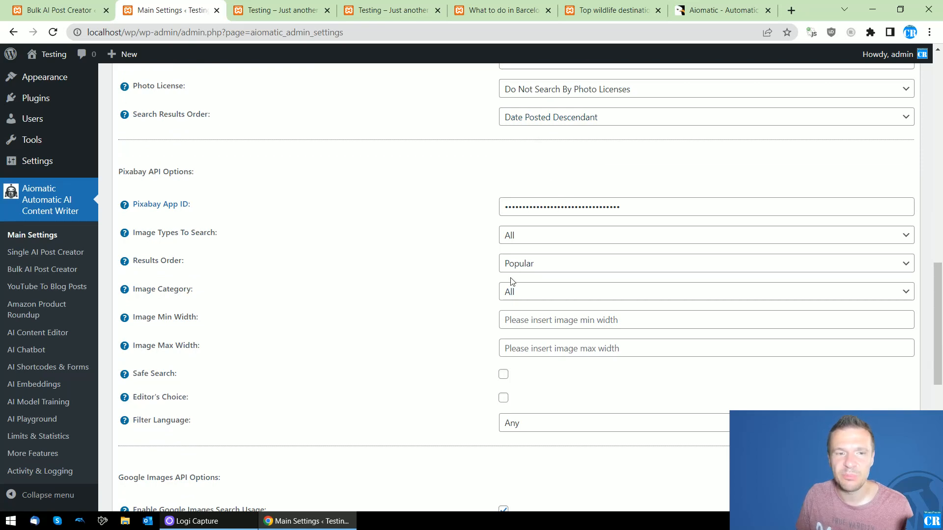
pyautogui.scroll(-5, 512, 281)
pyautogui.scroll(-1, 498, 297)
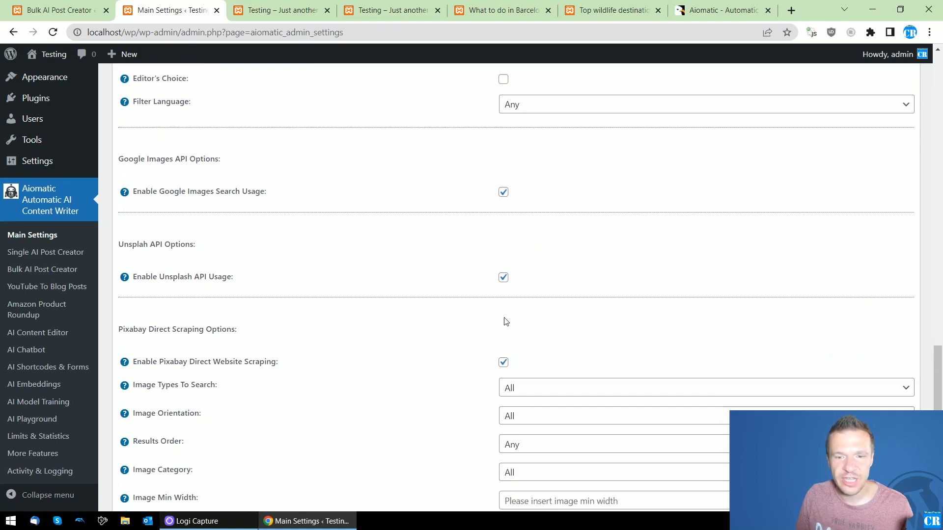
pyautogui.scroll(-2, 504, 295)
pyautogui.scroll(4, 503, 246)
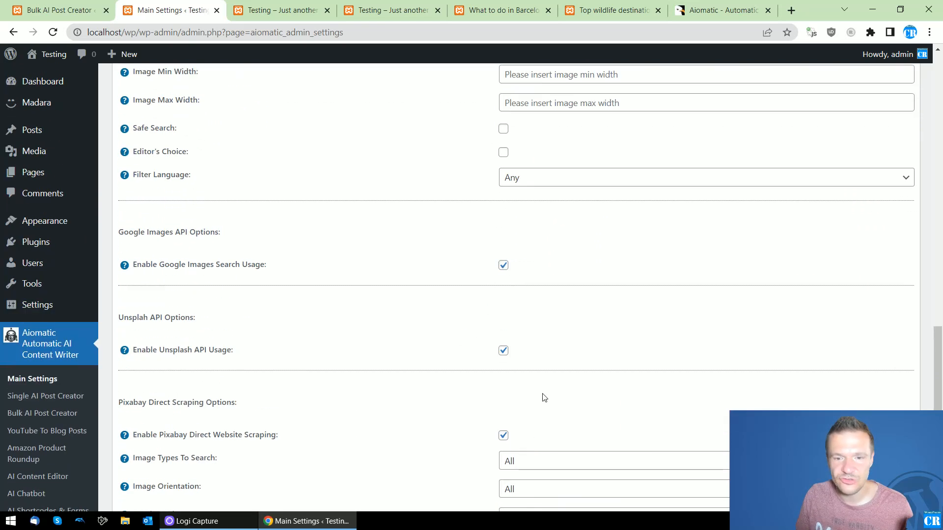
pyautogui.scroll(15, 330, 381)
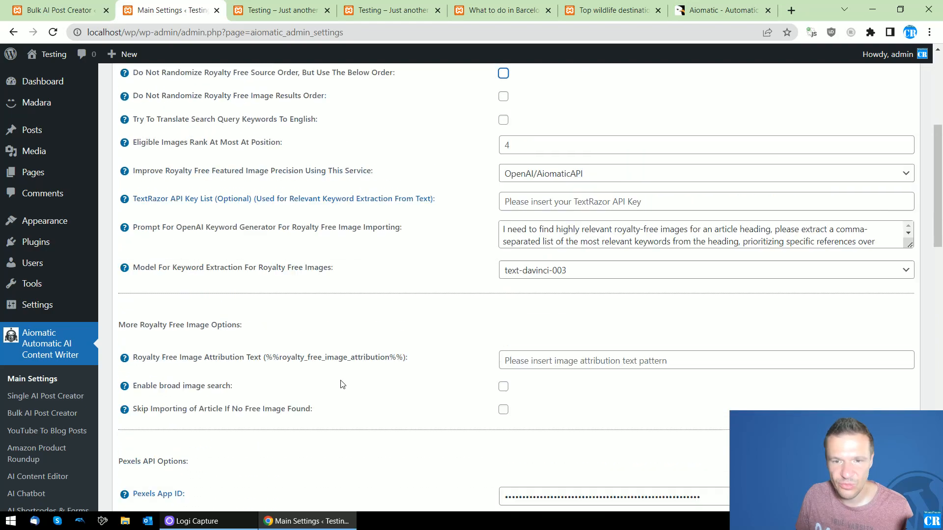
pyautogui.scroll(4, 343, 384)
# Briefly enable Do Not Randomize Royalty Free Source Order to check the source list, and disable it again
pyautogui.click(503, 283)
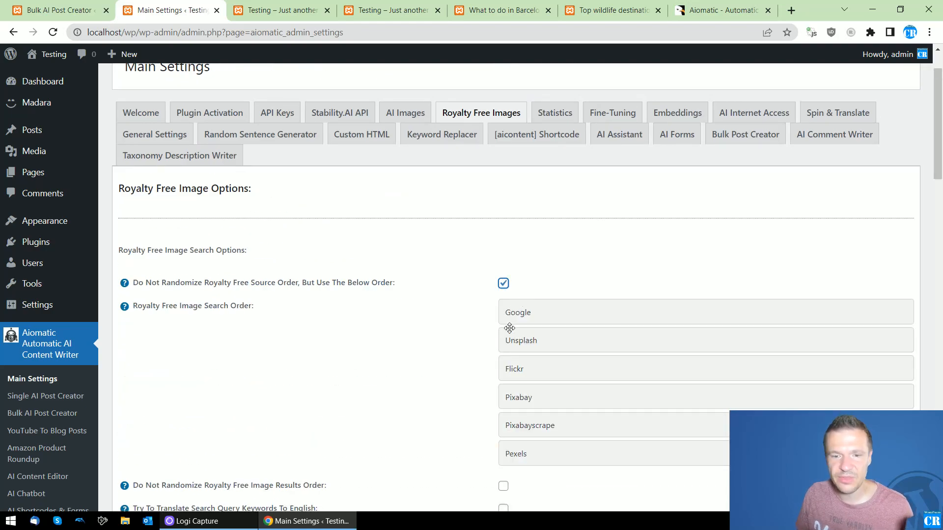
pyautogui.scroll(-2, 509, 328)
pyautogui.click(503, 161)
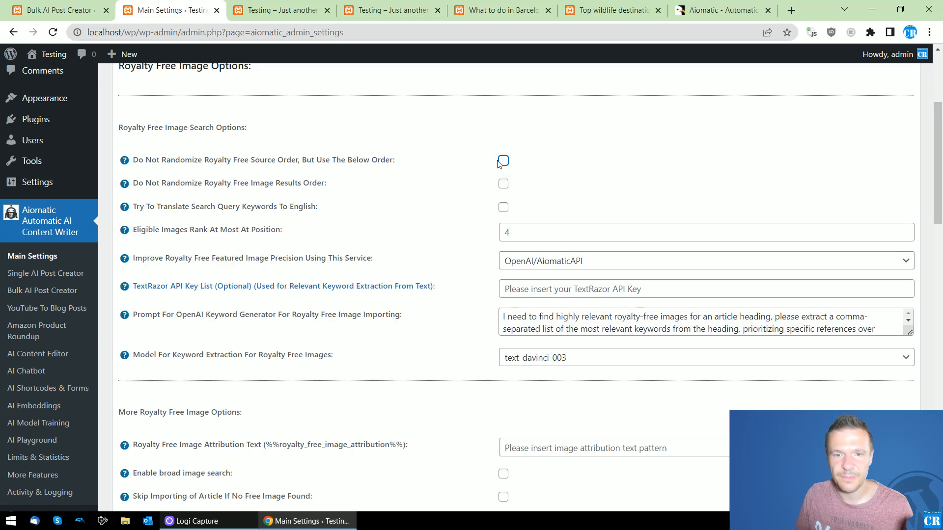
# Try switching Do Not Randomize Royalty Free Image Results Order on and off, leaving it disabled
pyautogui.click(147, 183)
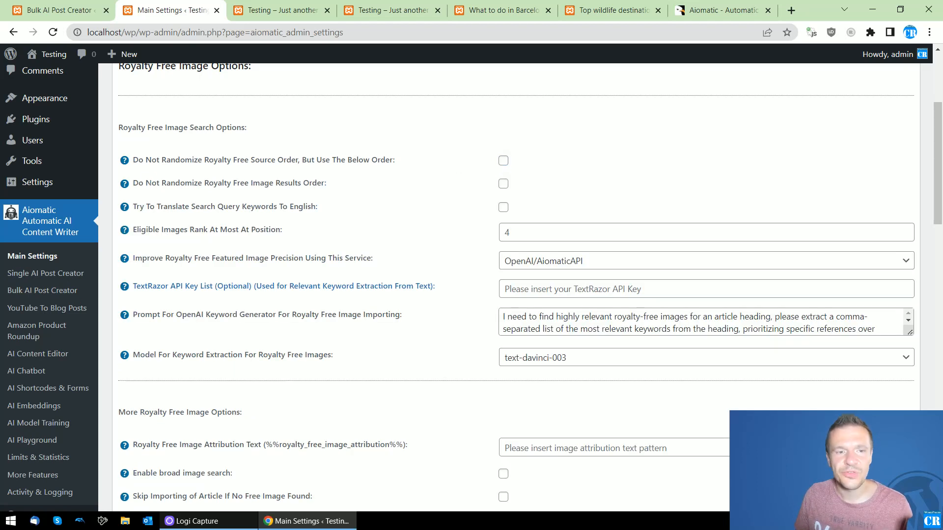
pyautogui.moveTo(146, 182); pyautogui.dragTo(325, 183)
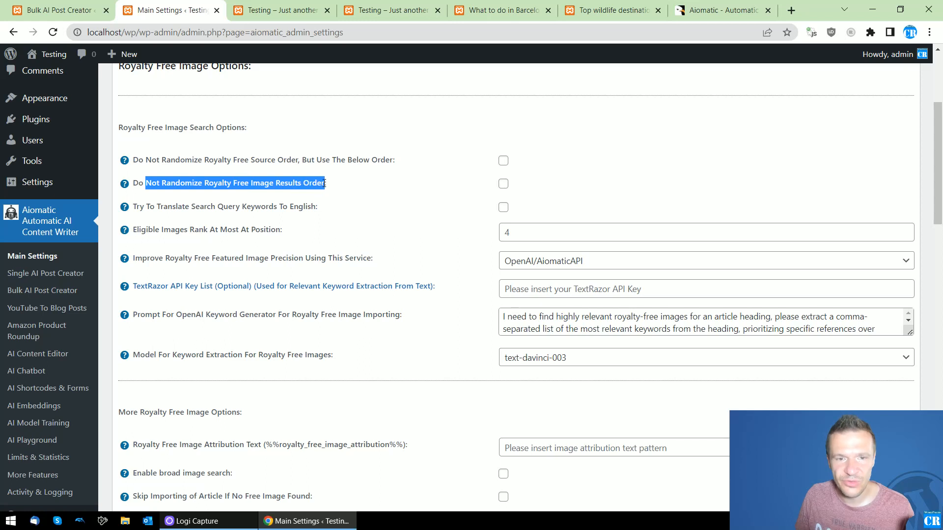
pyautogui.click(504, 185)
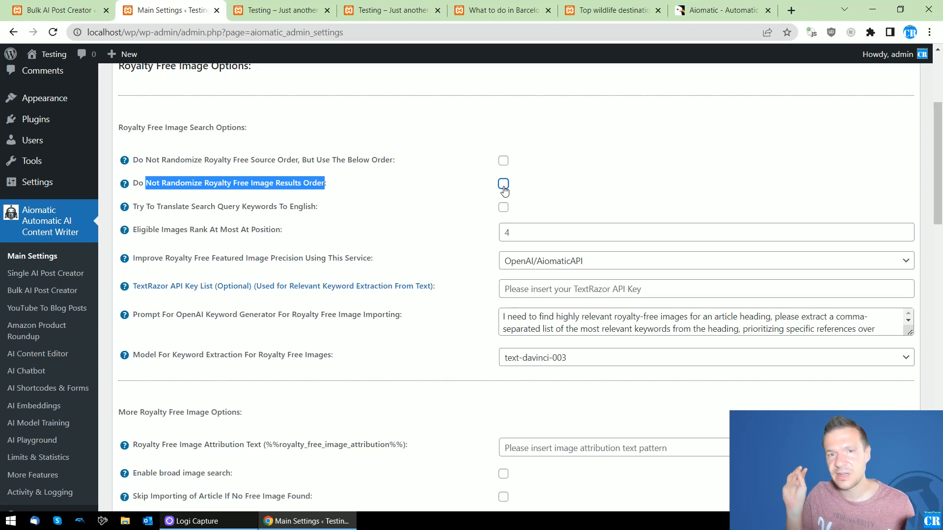
pyautogui.click(503, 185)
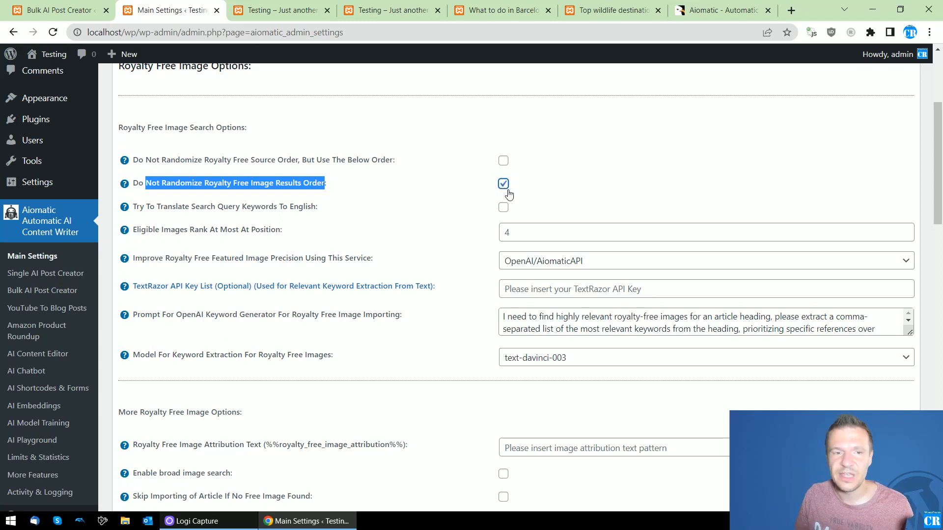
pyautogui.moveTo(152, 183); pyautogui.dragTo(248, 183)
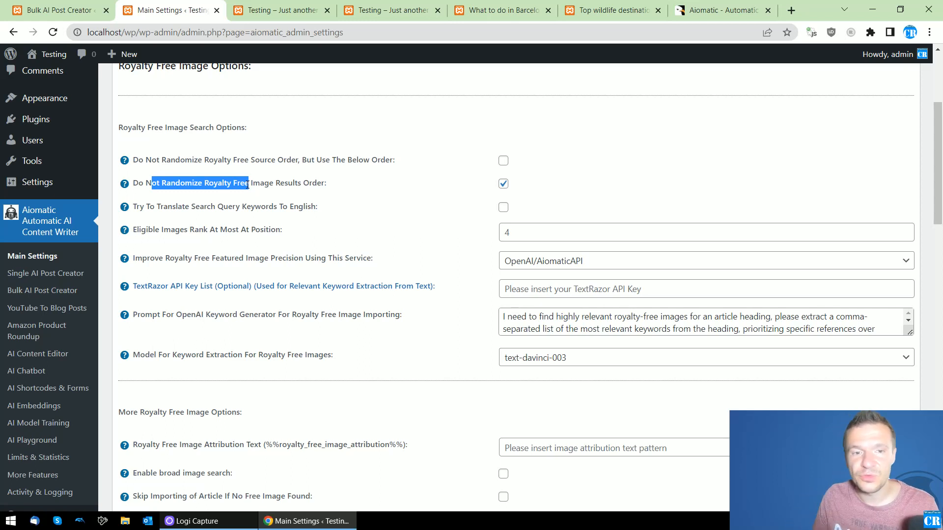
pyautogui.click(503, 184)
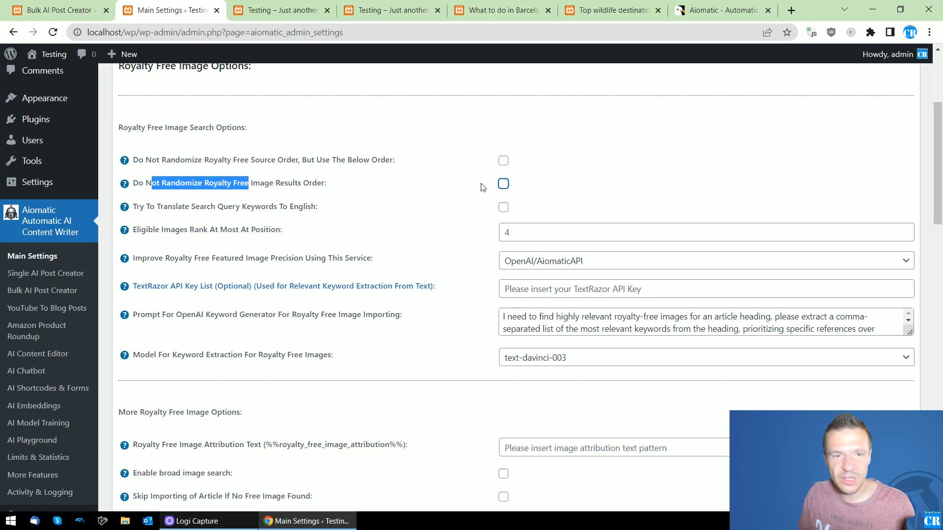
pyautogui.click(503, 185)
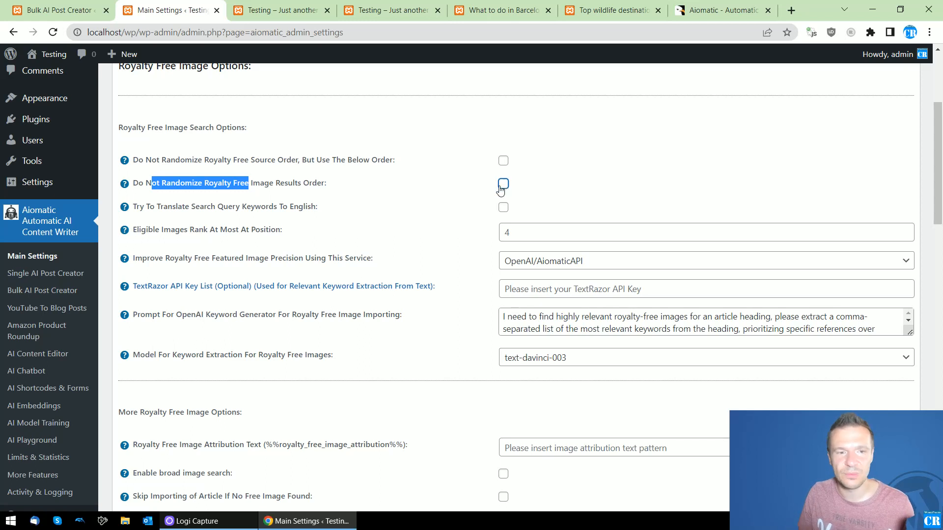
# Try enabling Try To Translate Search Query Keywords To English, and disable it again
pyautogui.moveTo(159, 207); pyautogui.dragTo(315, 211)
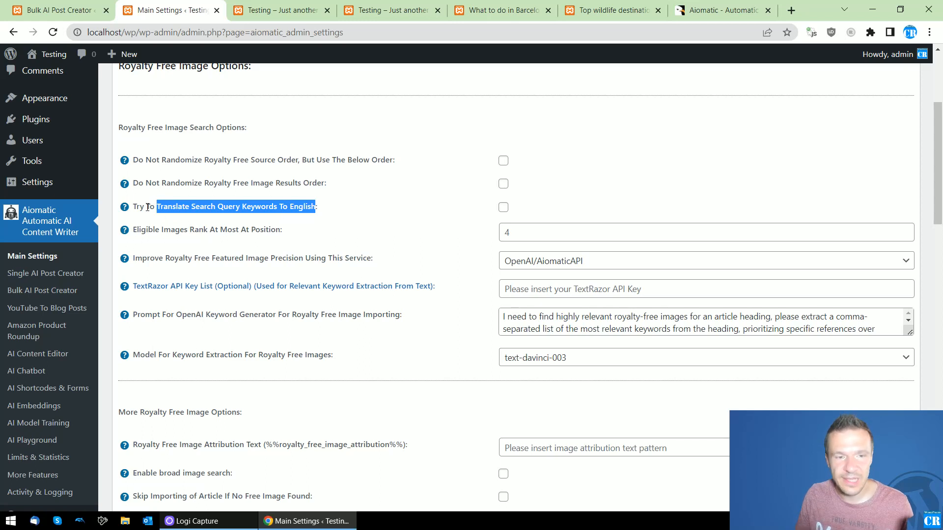
pyautogui.click(503, 208)
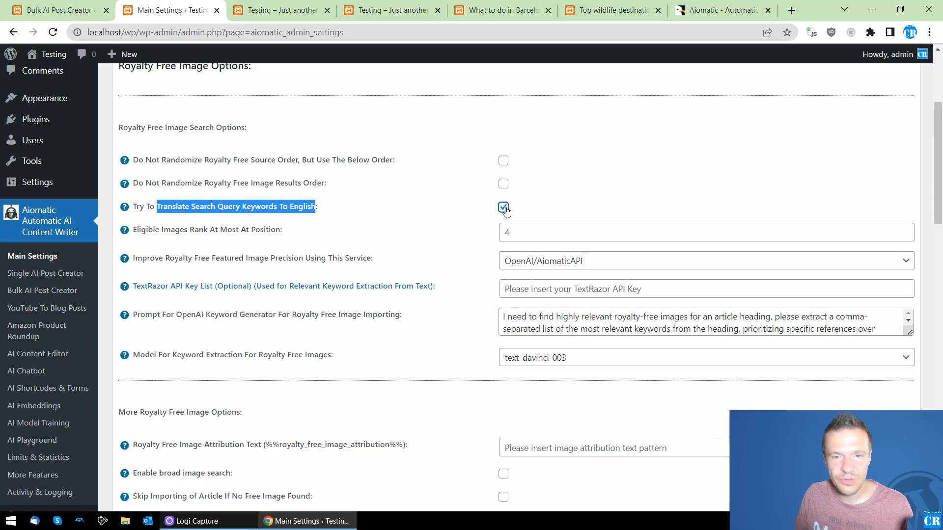
pyautogui.click(504, 207)
# Try 20 and 2 for Eligible Images Rank At Most At Position, and set the value back to 4
pyautogui.moveTo(159, 230); pyautogui.dragTo(280, 230)
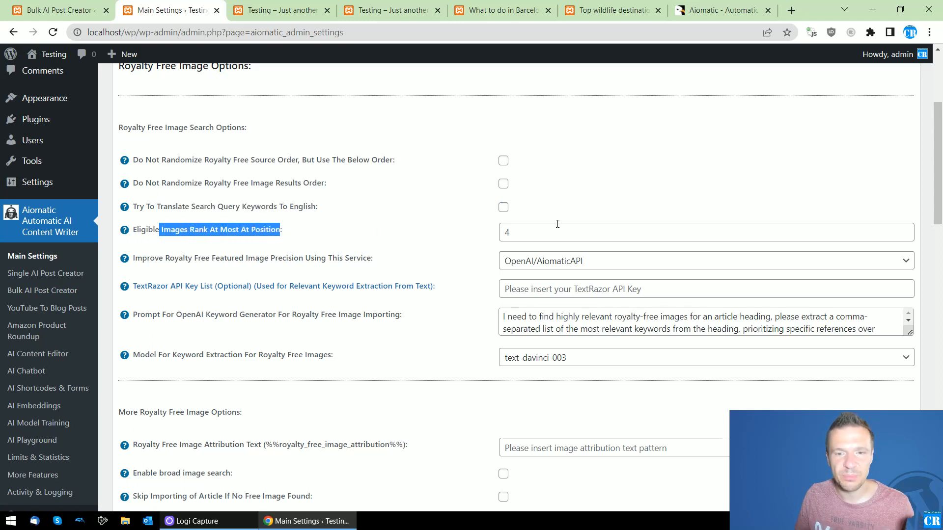
pyautogui.click(530, 226)
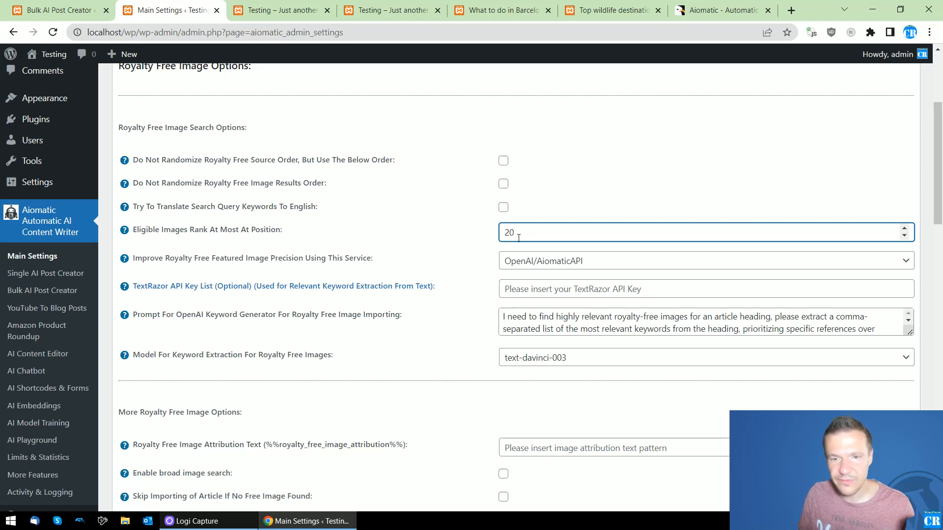
pyautogui.hotkey('ctrl', 'z')
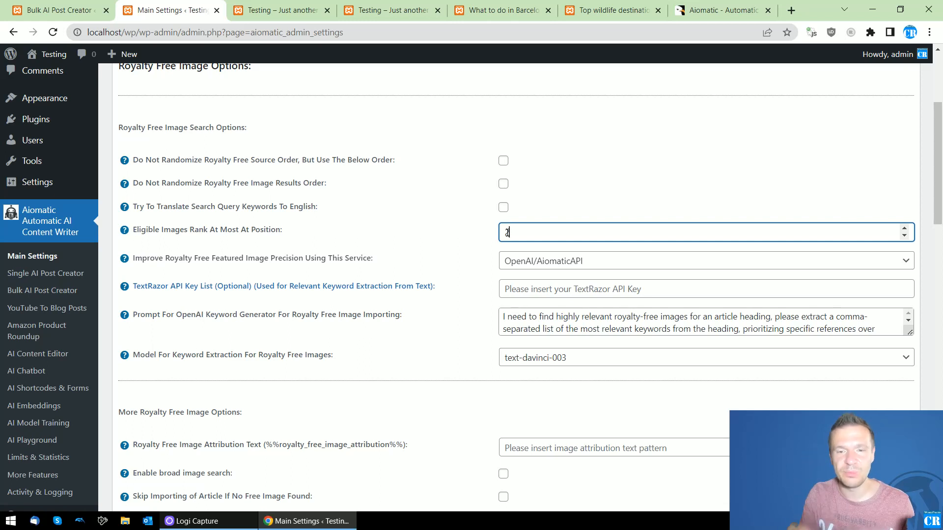
pyautogui.write('2')
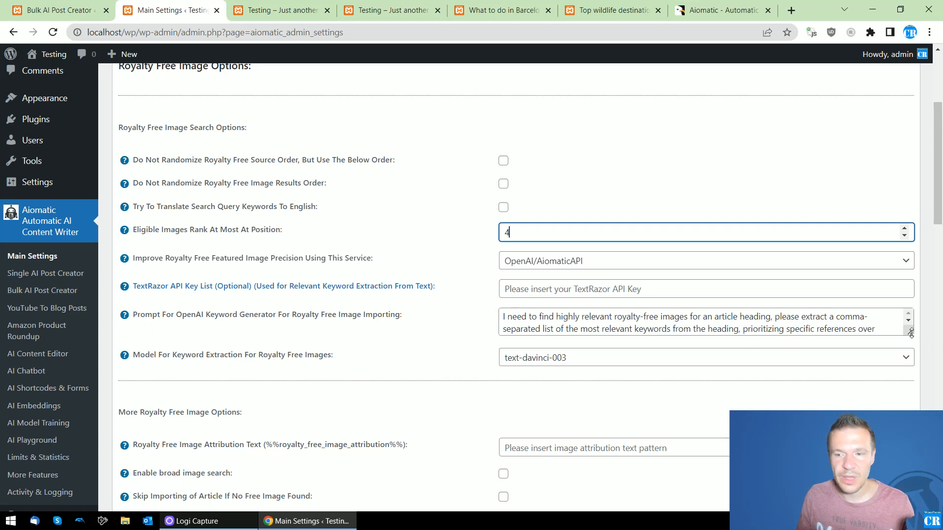
# Enlarge the OpenAI keyword generator prompt field for royalty free image importing and read the prompt and its help text
pyautogui.moveTo(911, 334); pyautogui.dragTo(910, 407)
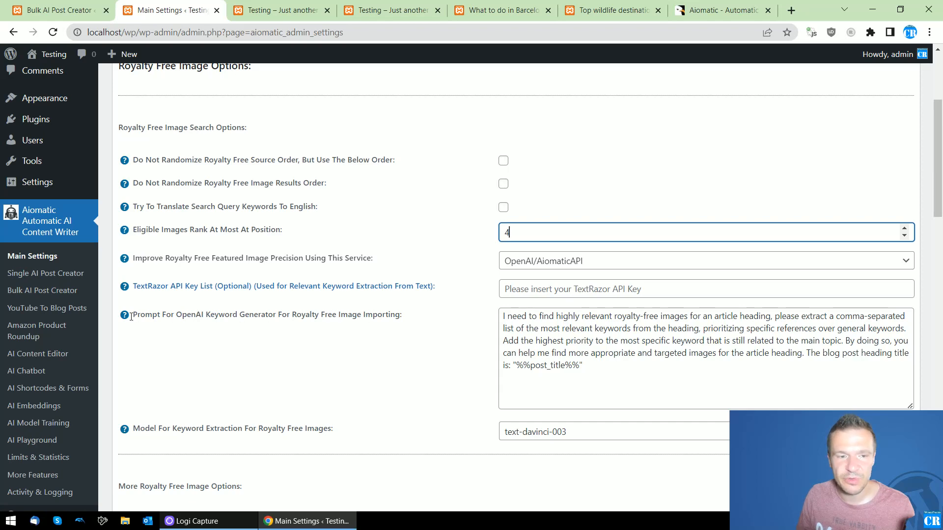
pyautogui.moveTo(127, 316)
pyautogui.scroll(-5, 182, 322)
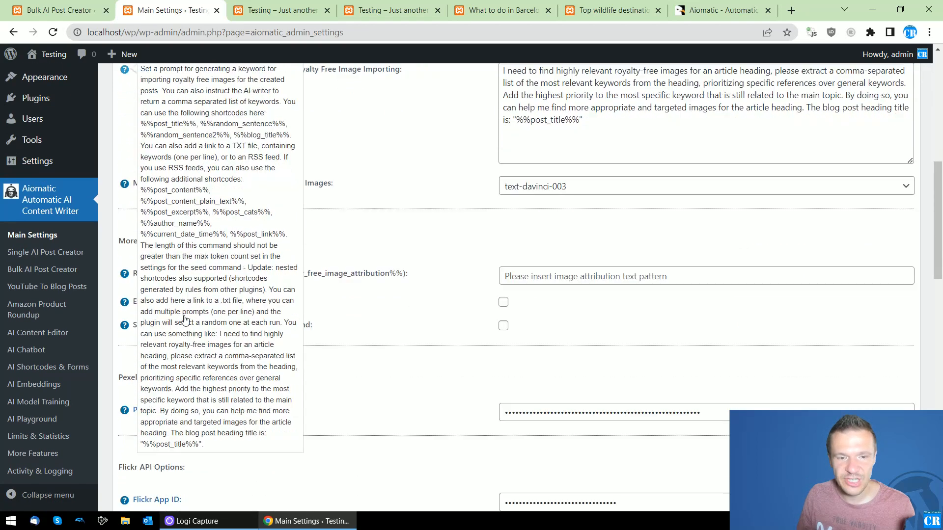
# Examine the help text for the OpenAI keyword generator prompt, including its supported shortcodes and the suggested example prompt
pyautogui.scroll(1, 185, 320)
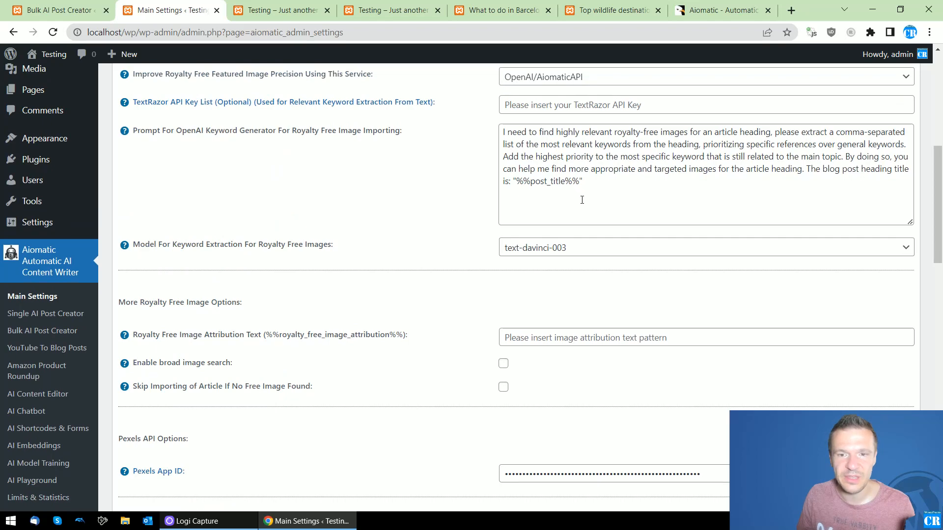
pyautogui.moveTo(124, 131)
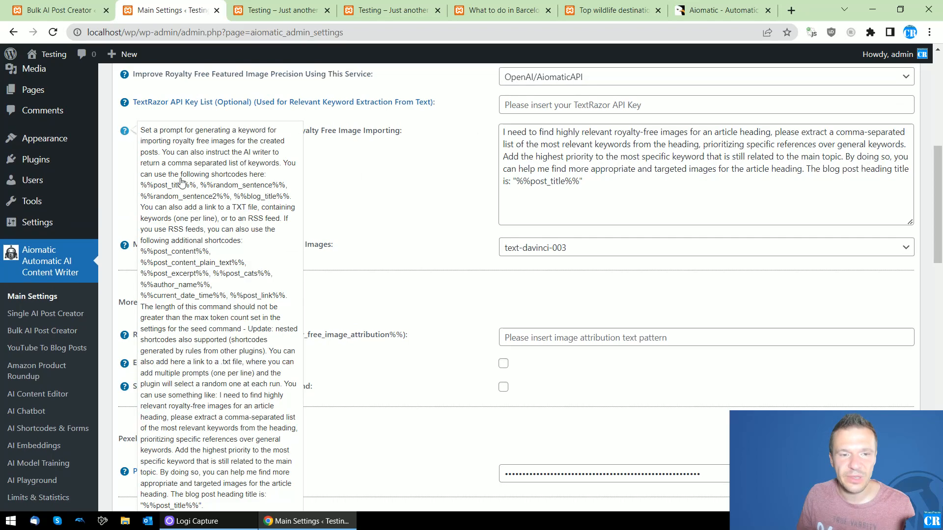
pyautogui.scroll(-1, 194, 226)
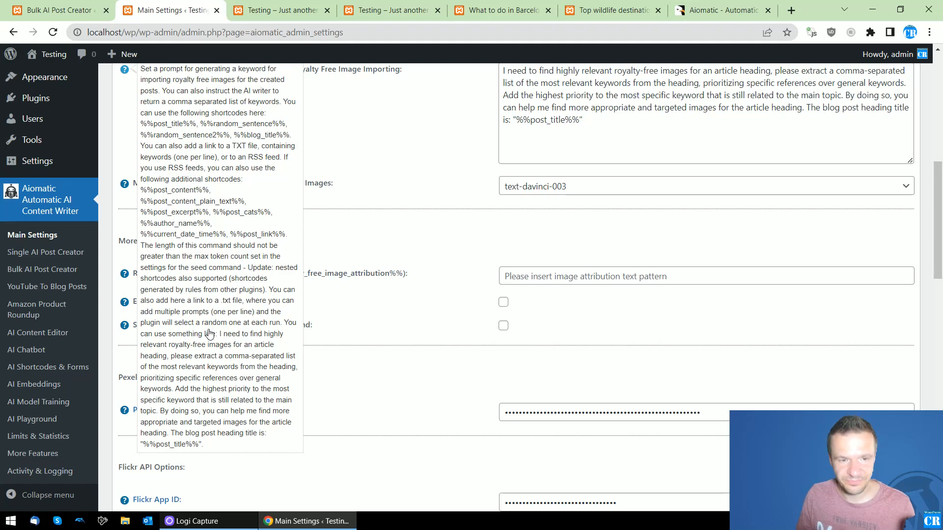
pyautogui.moveTo(221, 337); pyautogui.dragTo(240, 443)
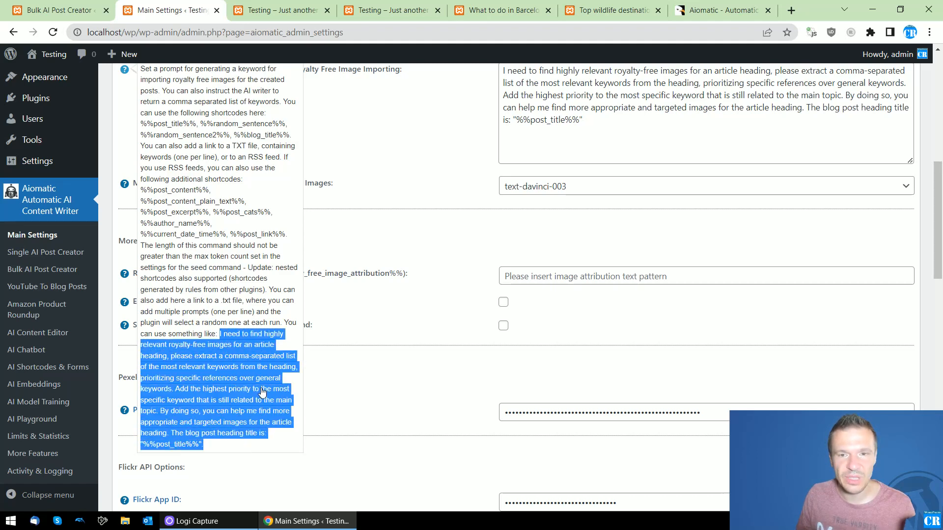
pyautogui.scroll(3, 505, 158)
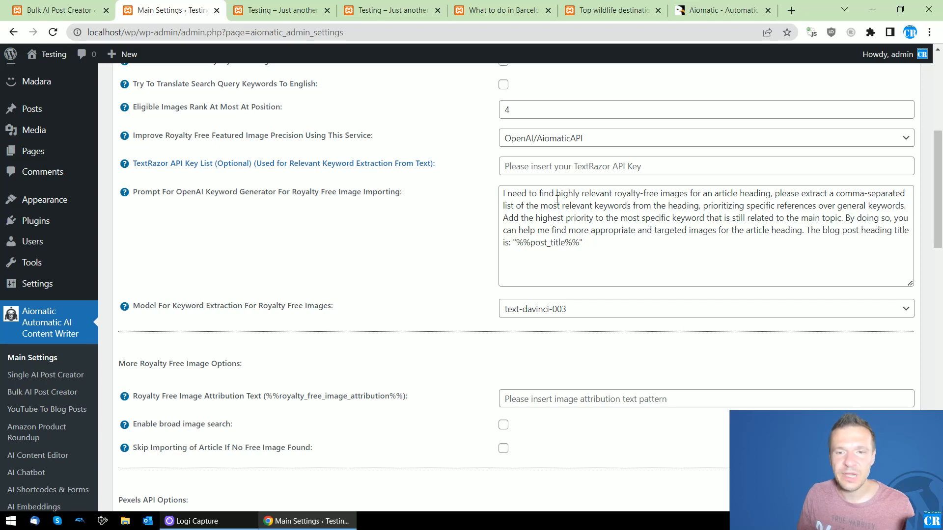
pyautogui.moveTo(124, 191)
pyautogui.scroll(-2, 192, 284)
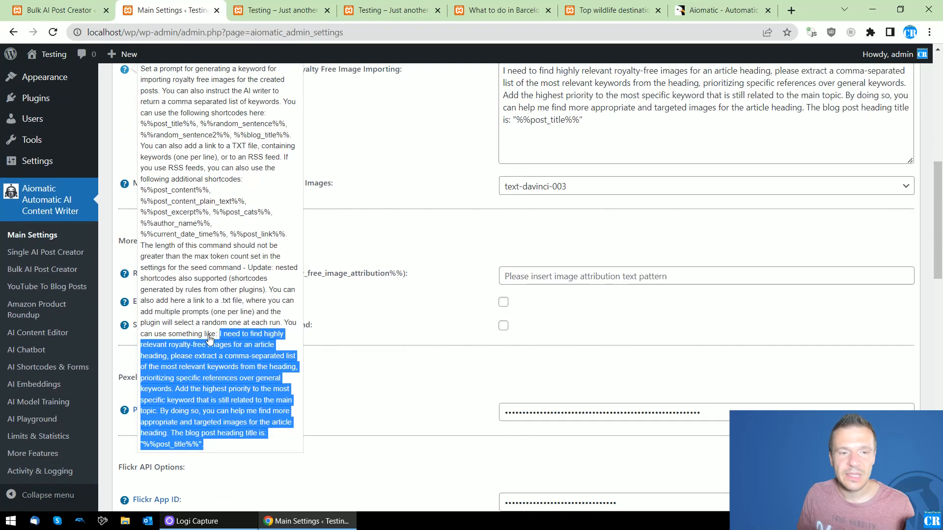
pyautogui.scroll(1, 216, 330)
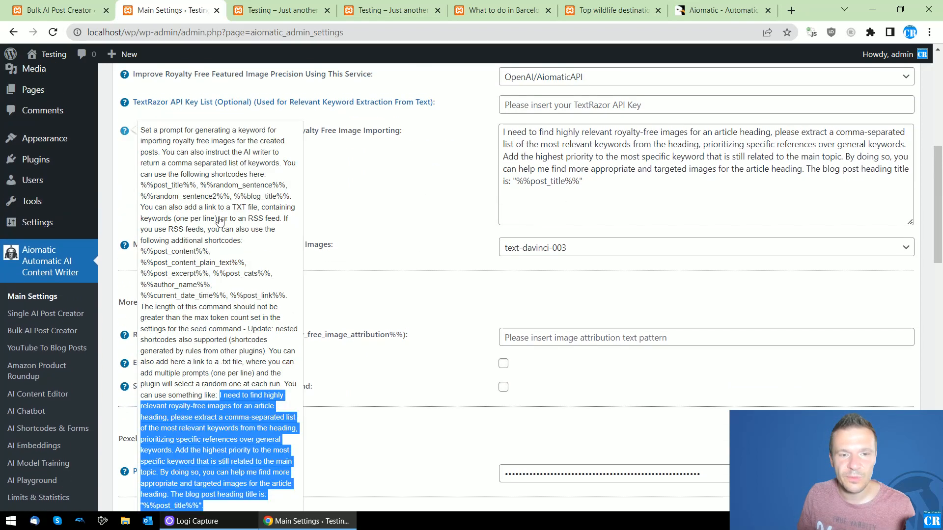
pyautogui.scroll(-2, 221, 284)
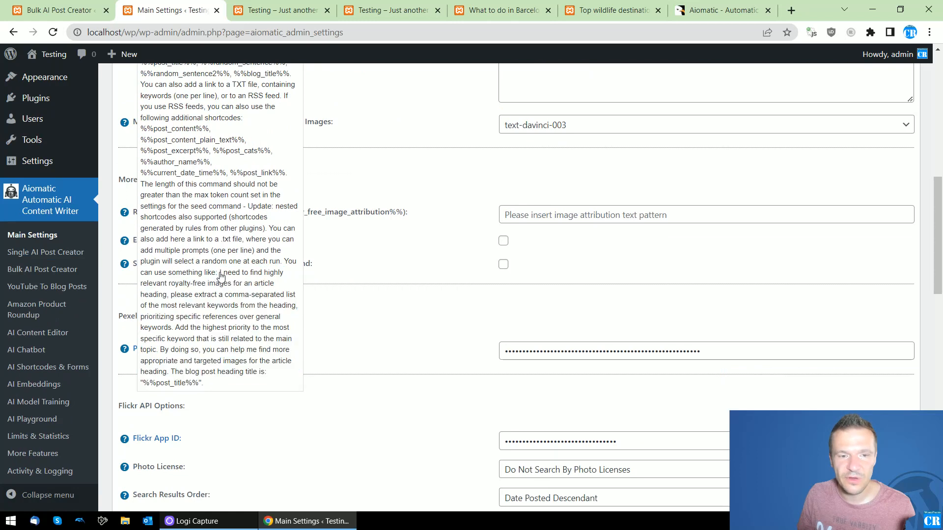
# Copy the example prompt from the help text and replace the OpenAI keyword generator prompt for royalty free image importing with it
pyautogui.moveTo(220, 273); pyautogui.dragTo(238, 387)
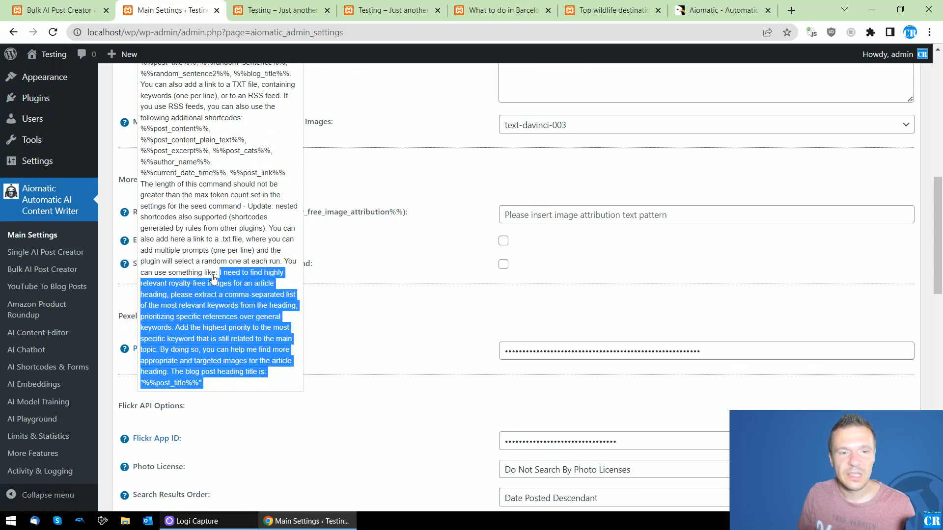
pyautogui.rightClick(190, 290)
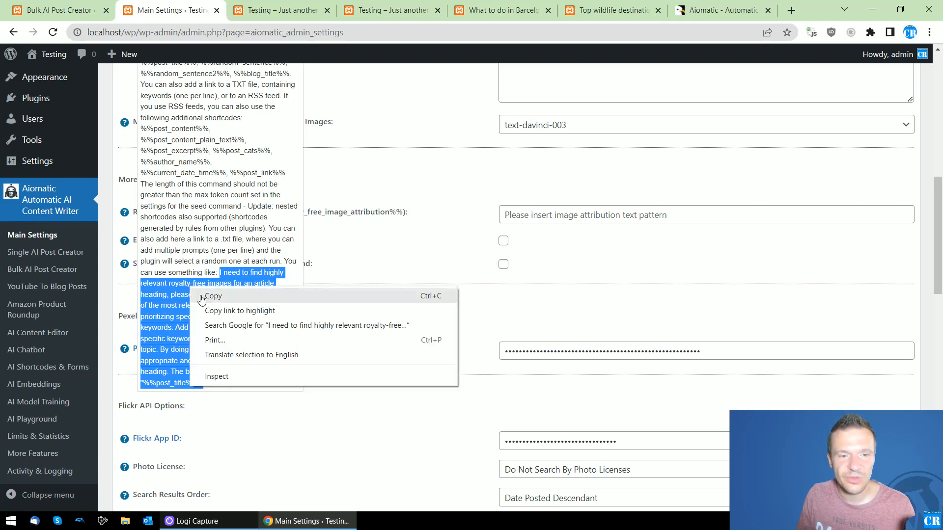
pyautogui.click(213, 296)
pyautogui.scroll(4, 452, 255)
pyautogui.tripleClick(545, 229)
pyautogui.click(667, 263)
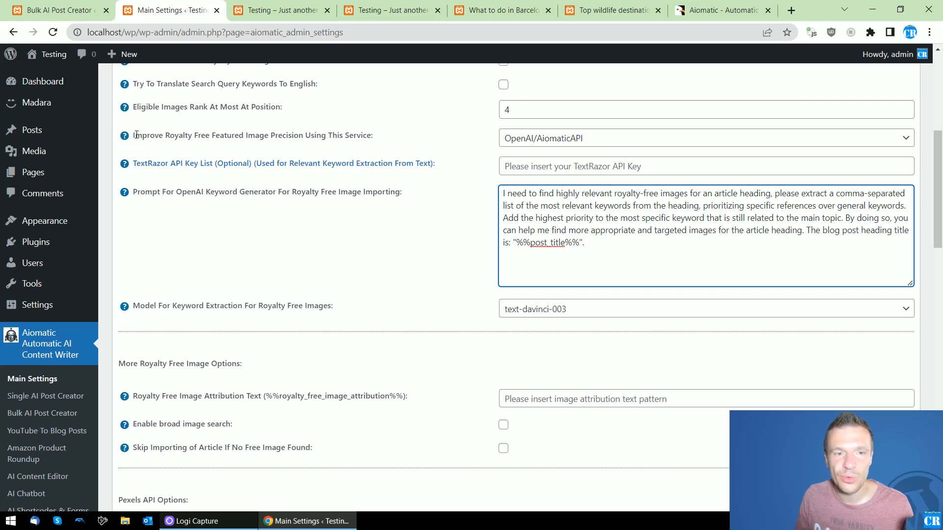
# Look through the service choices for Improve Royalty Free Featured Image Precision, keeping OpenAI/AiomaticAPI selected
pyautogui.moveTo(137, 135); pyautogui.dragTo(371, 136)
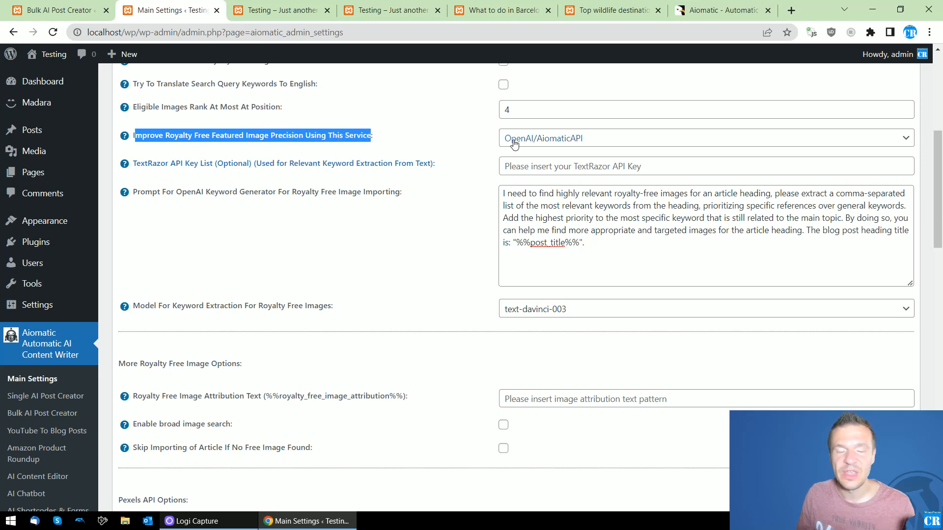
pyautogui.click(514, 142)
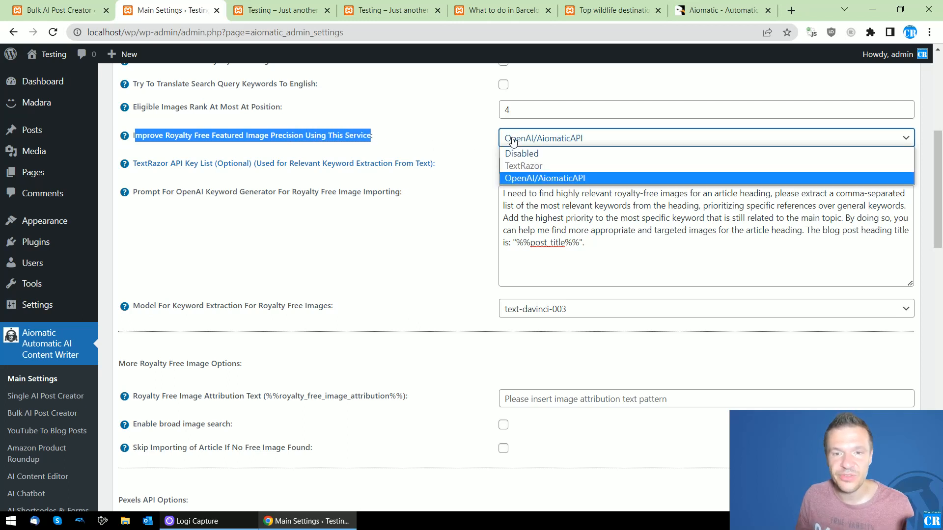
pyautogui.click(513, 140)
pyautogui.click(521, 140)
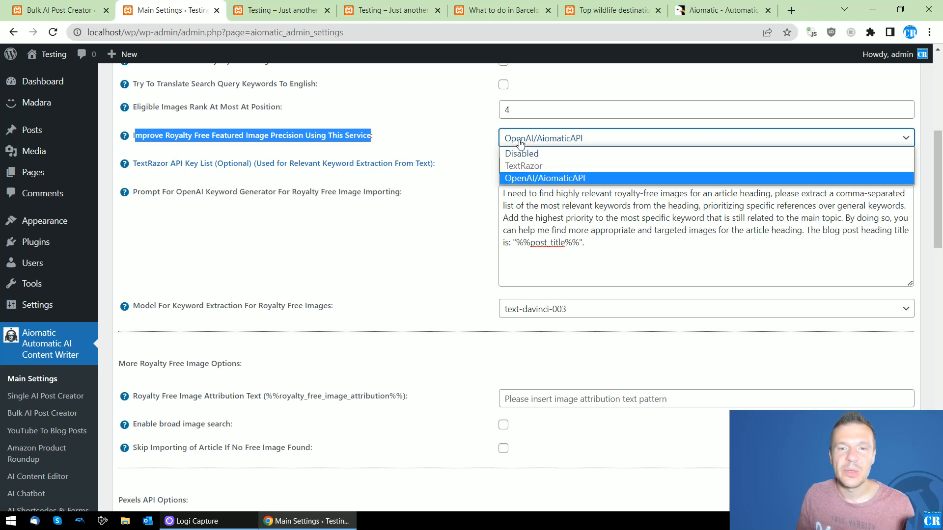
pyautogui.click(475, 138)
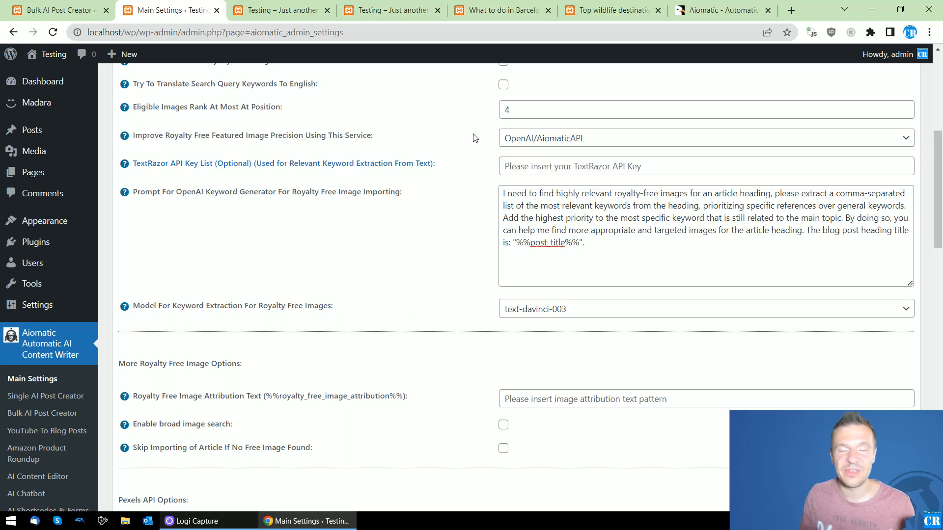
# Review the featured image precision service setting together with the full text of the OpenAI keyword generator prompt
pyautogui.scroll(1, 475, 138)
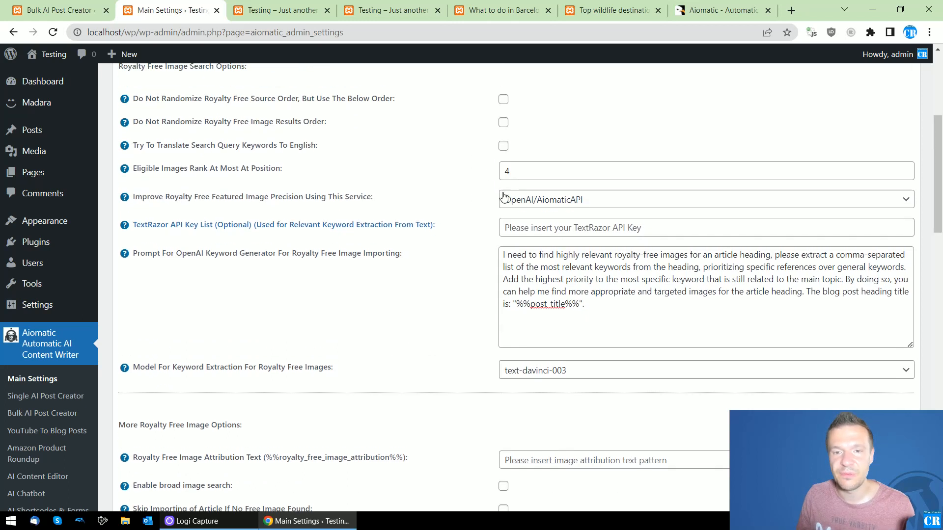
pyautogui.scroll(1, 508, 203)
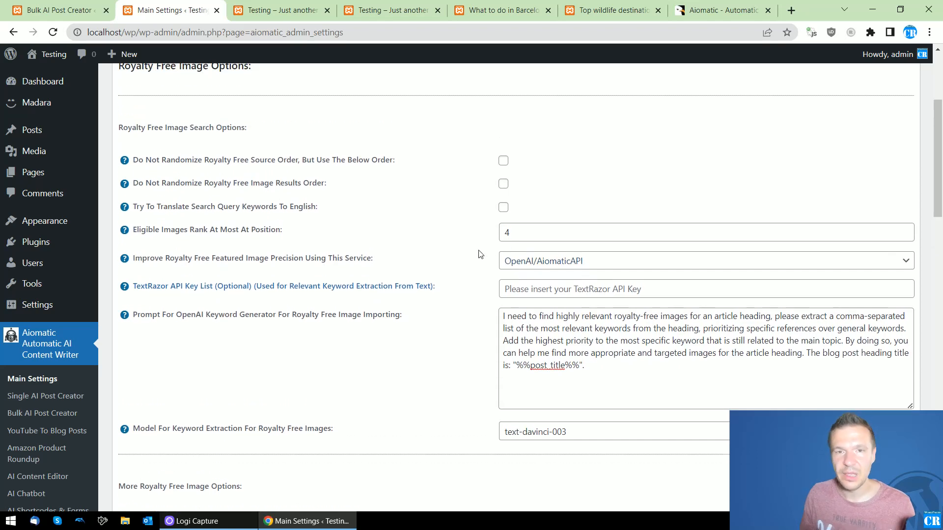
pyautogui.scroll(-3, 480, 254)
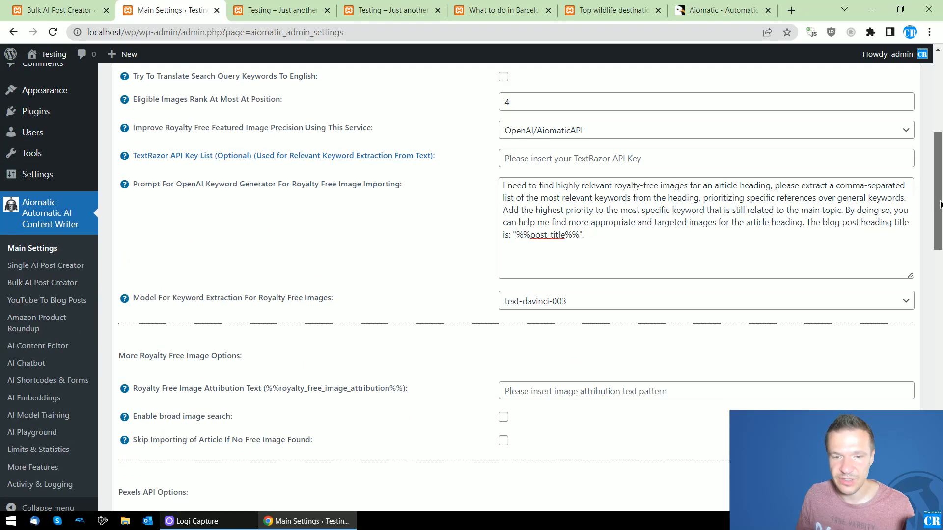
pyautogui.scroll(4, 771, 195)
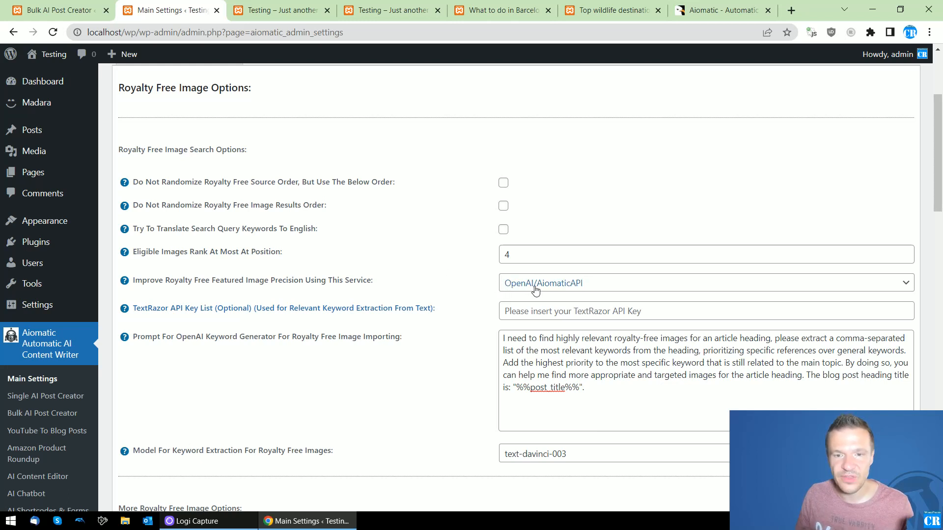
pyautogui.moveTo(155, 281); pyautogui.dragTo(364, 282)
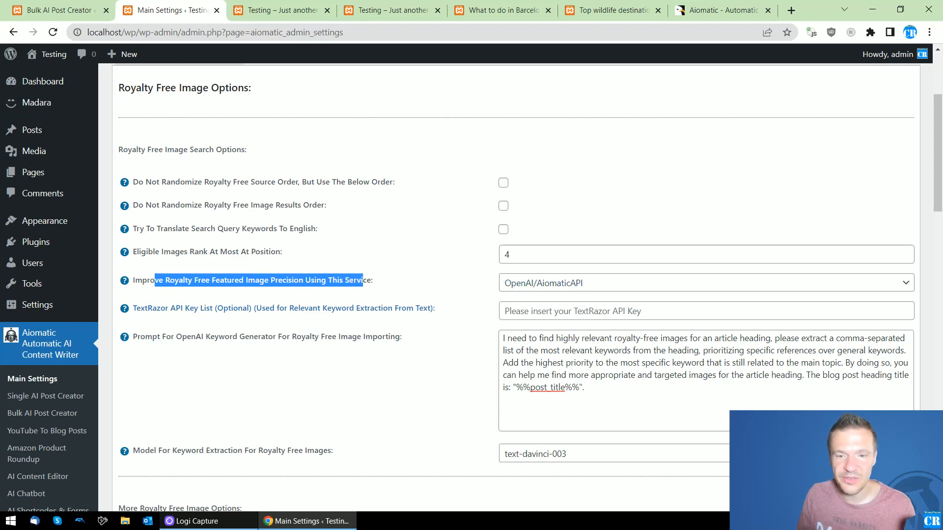
pyautogui.moveTo(503, 338); pyautogui.dragTo(585, 388)
pyautogui.click(584, 388)
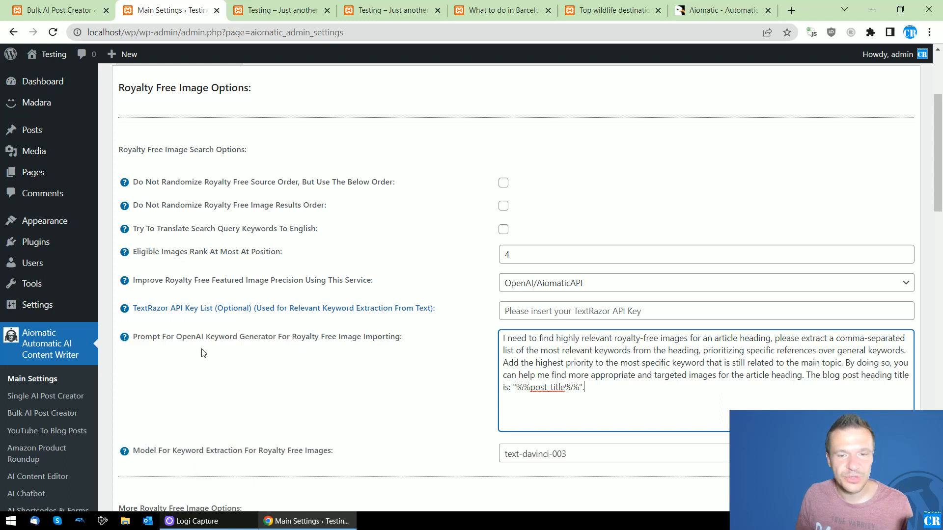
# Review the Try To Translate Search Query Keywords To English setting among the royalty free image search options
pyautogui.scroll(-1, 238, 333)
pyautogui.scroll(1, 236, 308)
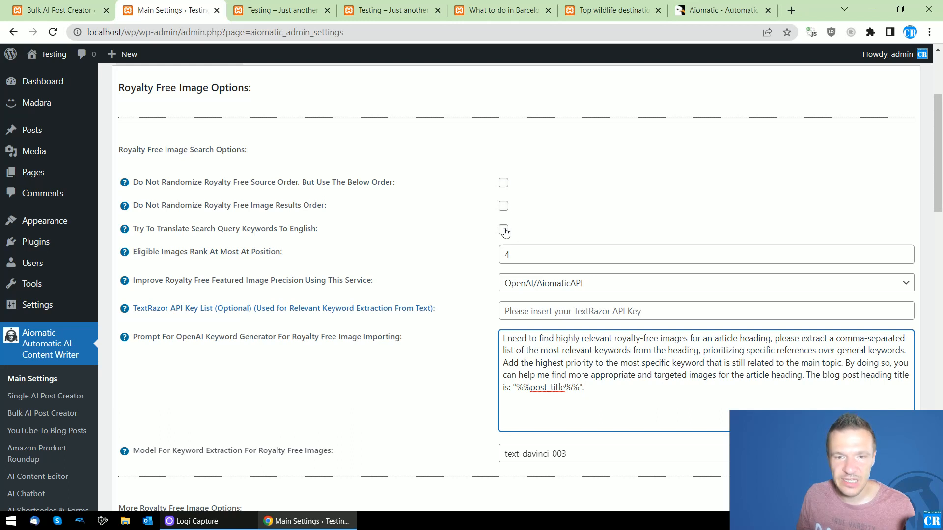
pyautogui.moveTo(163, 229); pyautogui.dragTo(317, 230)
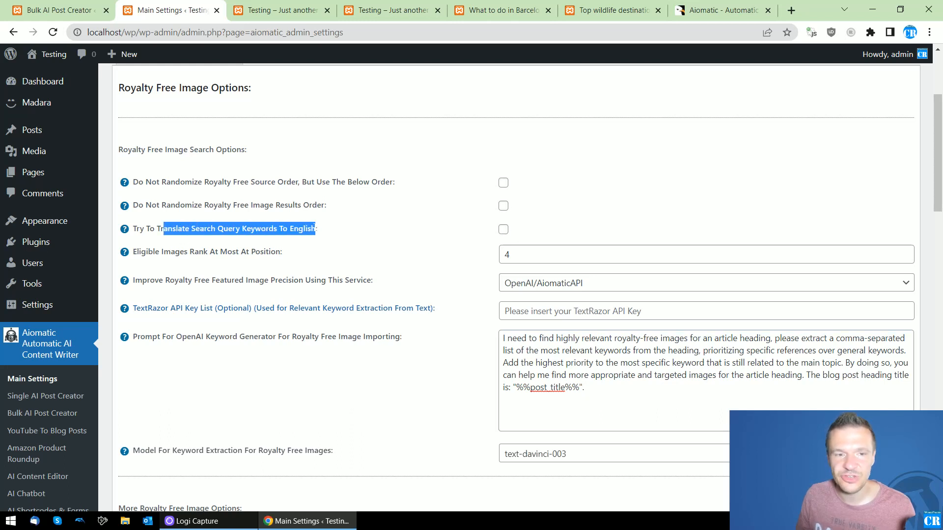
pyautogui.click(394, 218)
pyautogui.scroll(-2, 365, 234)
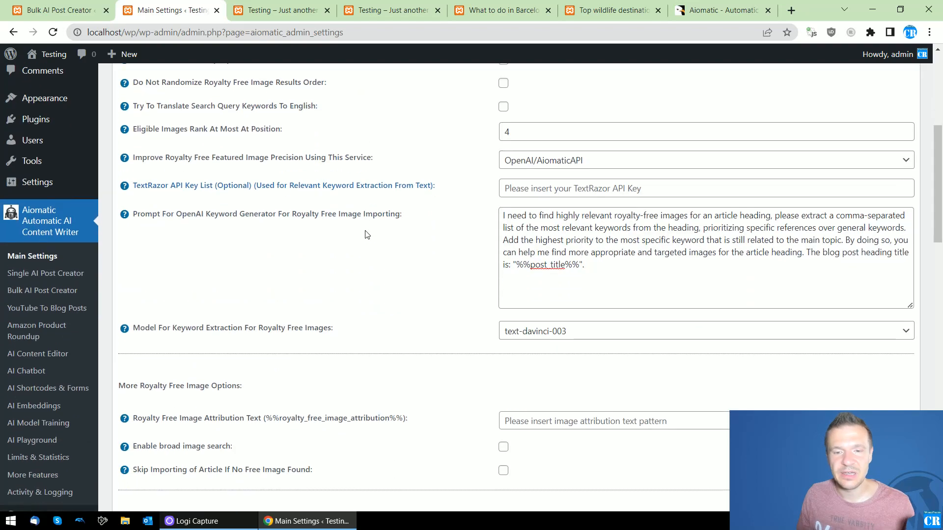
pyautogui.scroll(3, 365, 234)
# Open the Top wildlife destinations for nature lovers post from the site's home page and examine the Yellowstone National Park heading and image
pyautogui.click(282, 9)
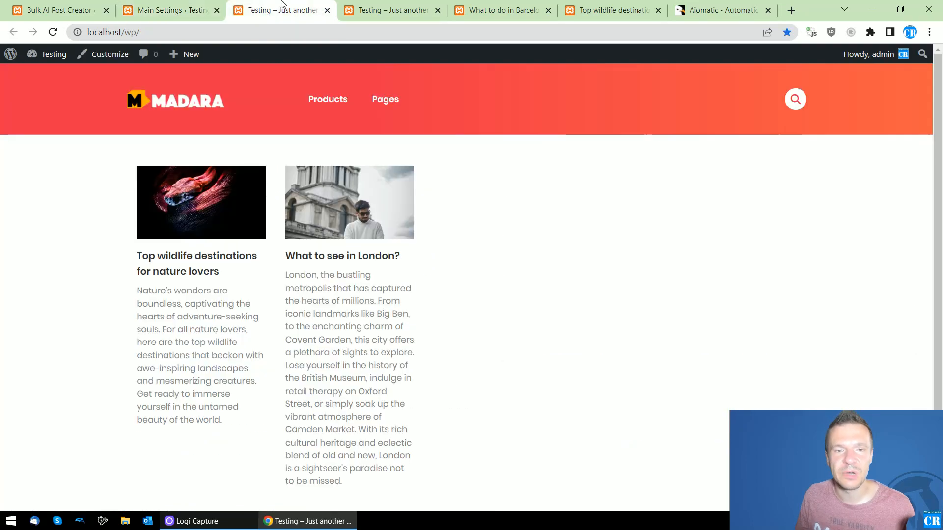
pyautogui.click(225, 228)
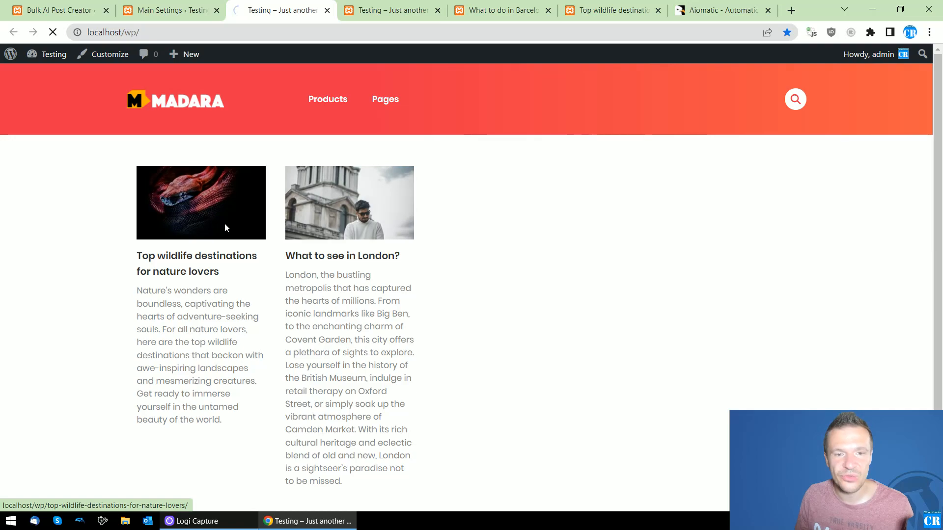
pyautogui.scroll(-20, 225, 228)
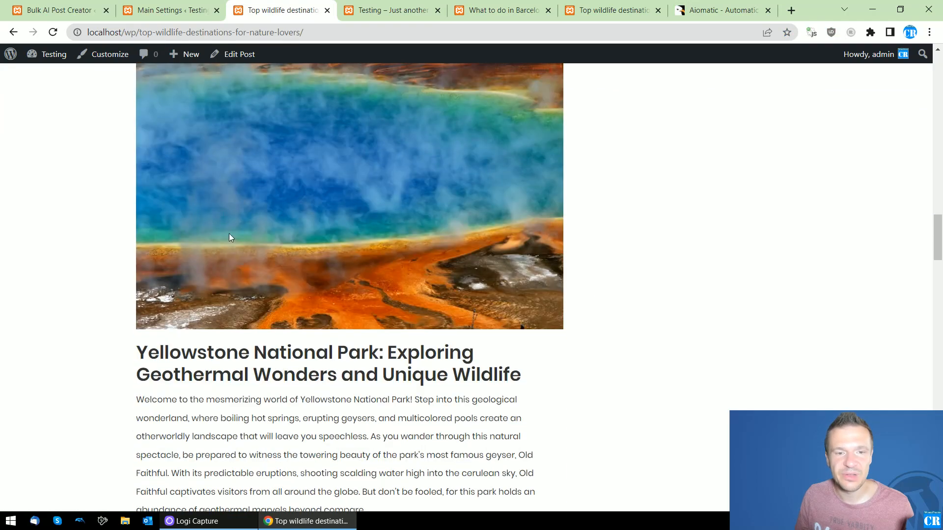
pyautogui.moveTo(138, 352); pyautogui.dragTo(368, 353)
pyautogui.click(97, 331)
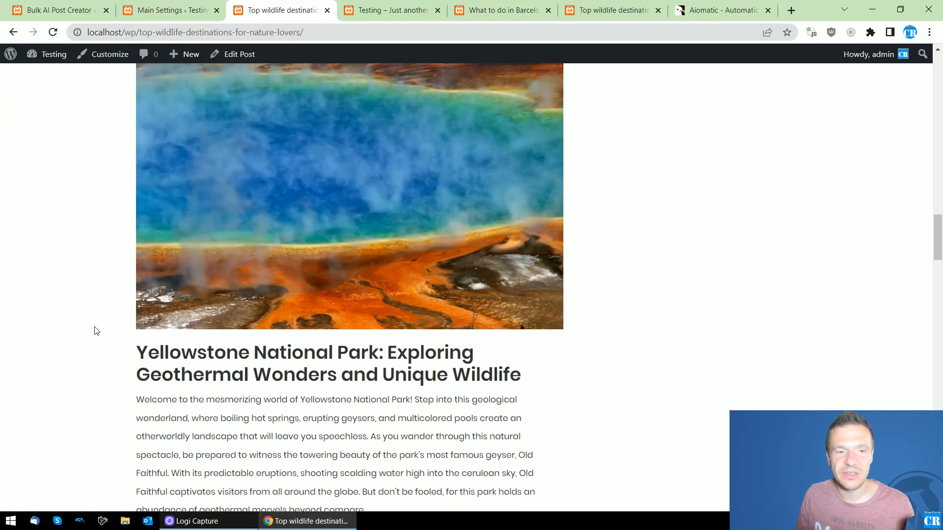
pyautogui.scroll(3, 93, 334)
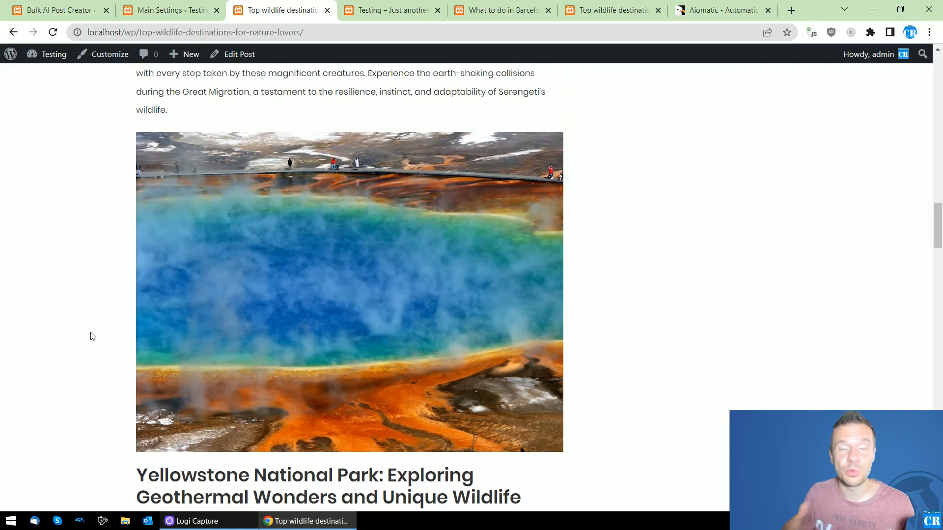
# Revisit the site's home page and the Bulk AI Post Creator rules, and show Aiomatic's version 1.5.1 changelog on CodeCanyon
pyautogui.click(387, 10)
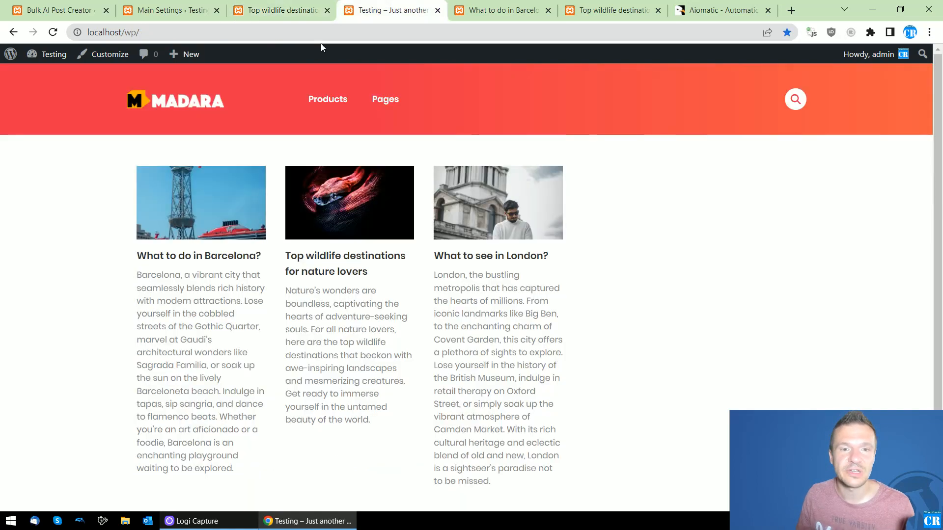
pyautogui.click(277, 10)
pyautogui.click(134, 4)
pyautogui.click(64, 9)
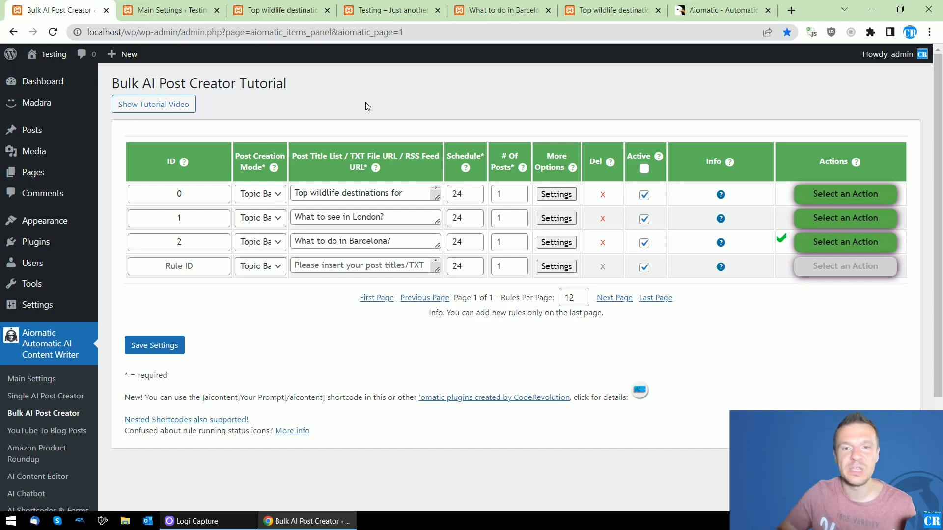
pyautogui.click(719, 9)
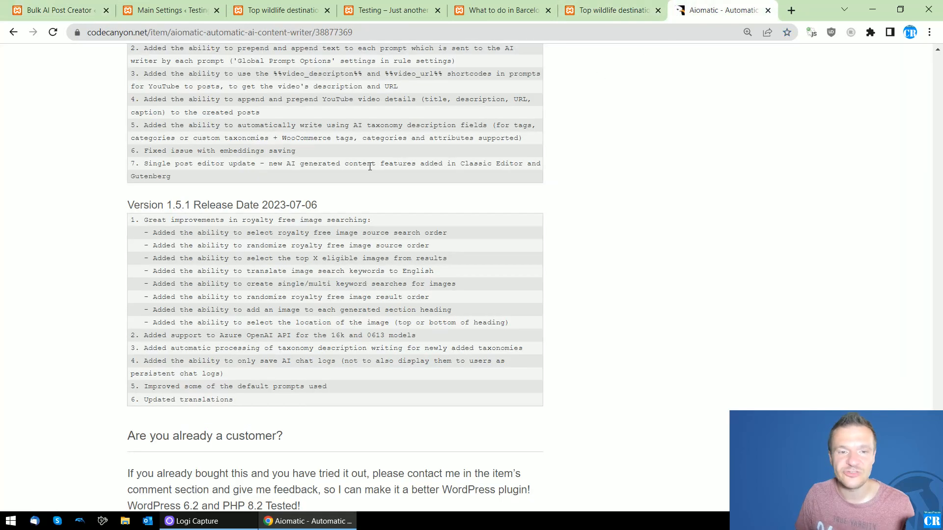